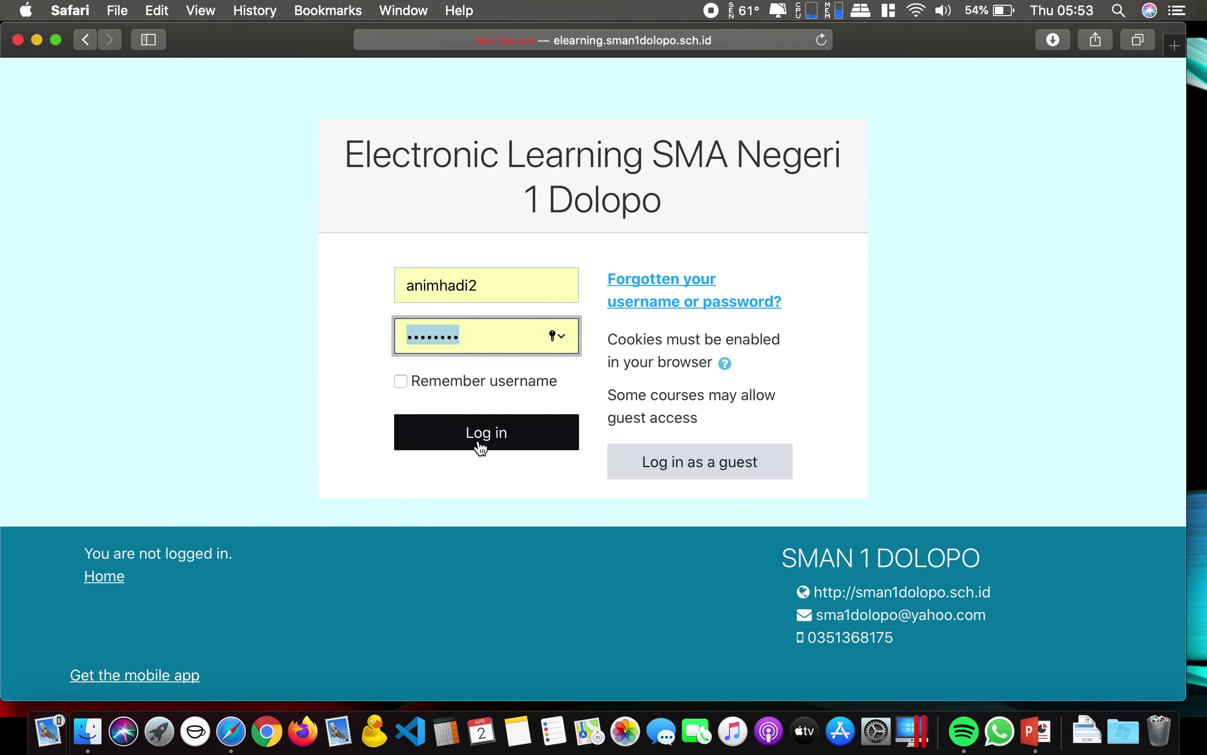
# - Log in with the account credentials already filled in and go to the course categories on the home page
pyautogui.click(480, 444)
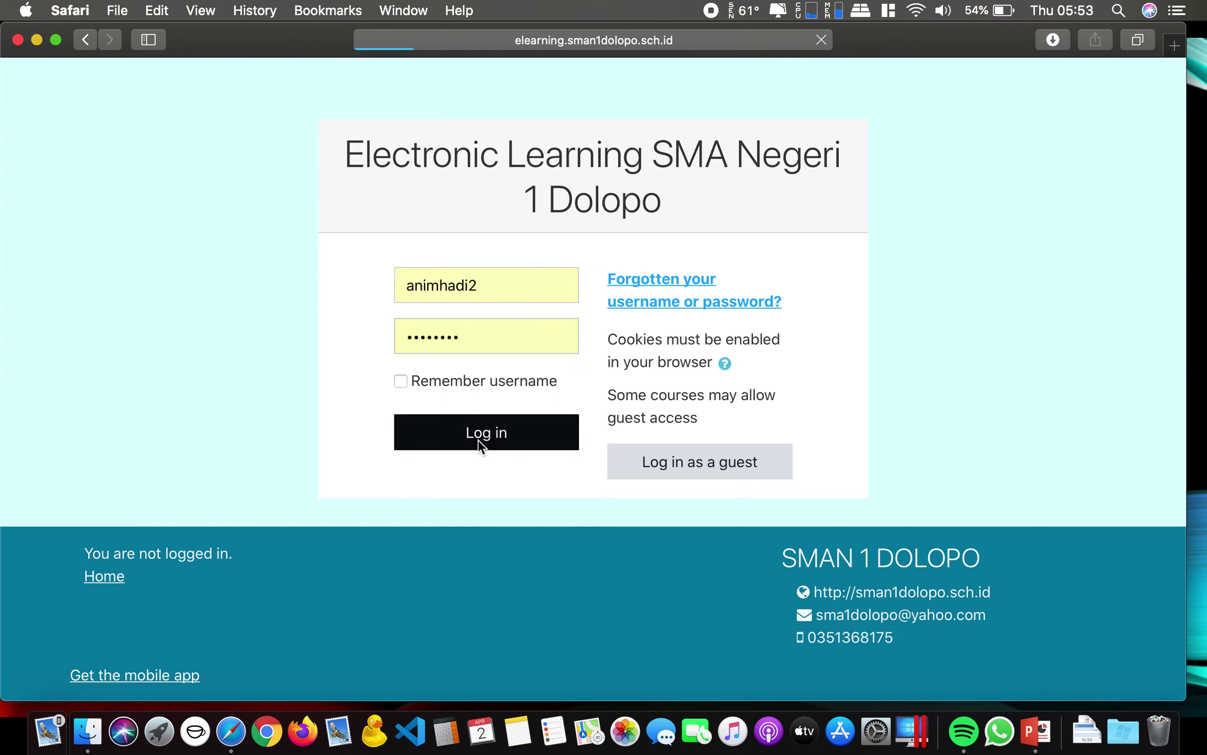
pyautogui.scroll(-5, 591, 446)
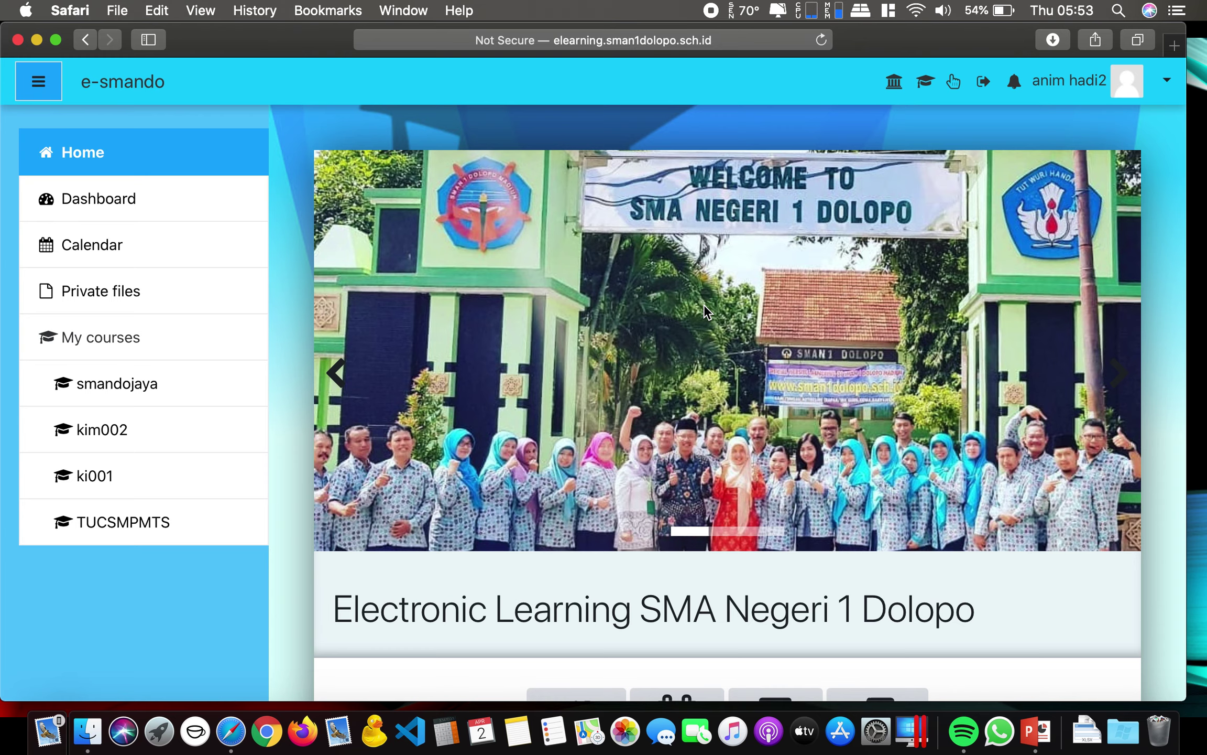
pyautogui.scroll(-6, 704, 304)
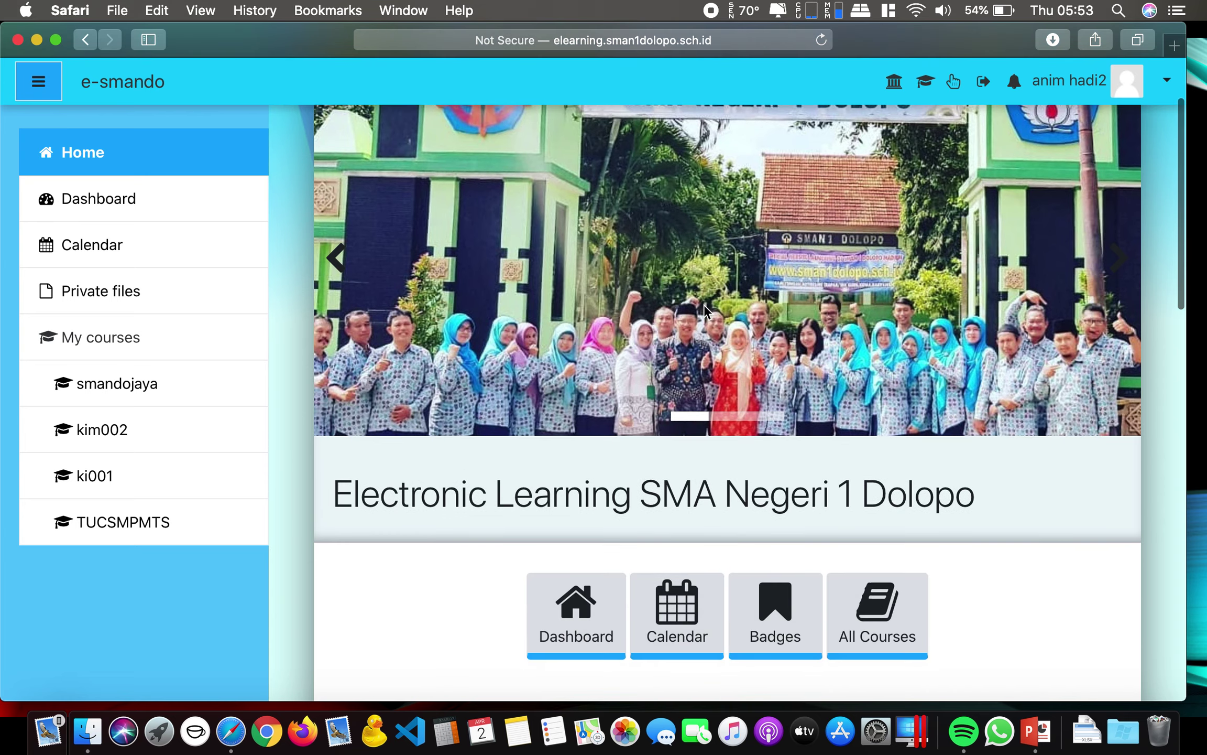
pyautogui.scroll(-3, 704, 309)
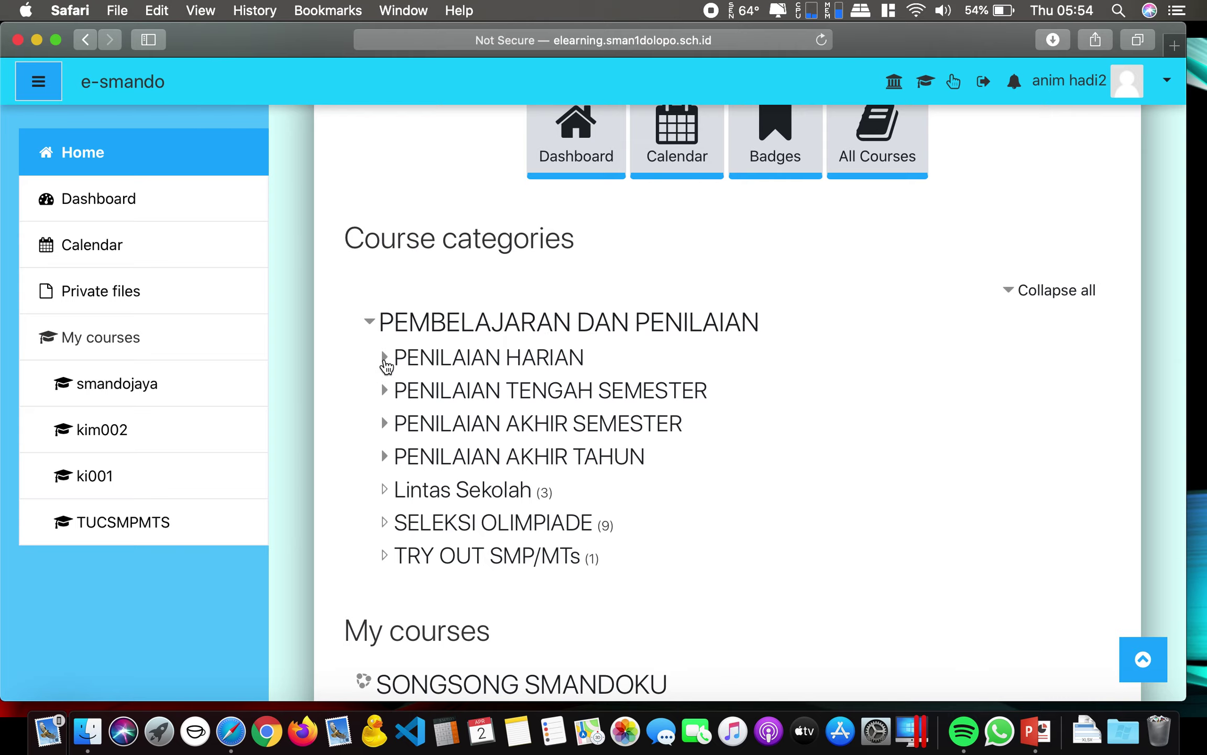
pyautogui.click(384, 358)
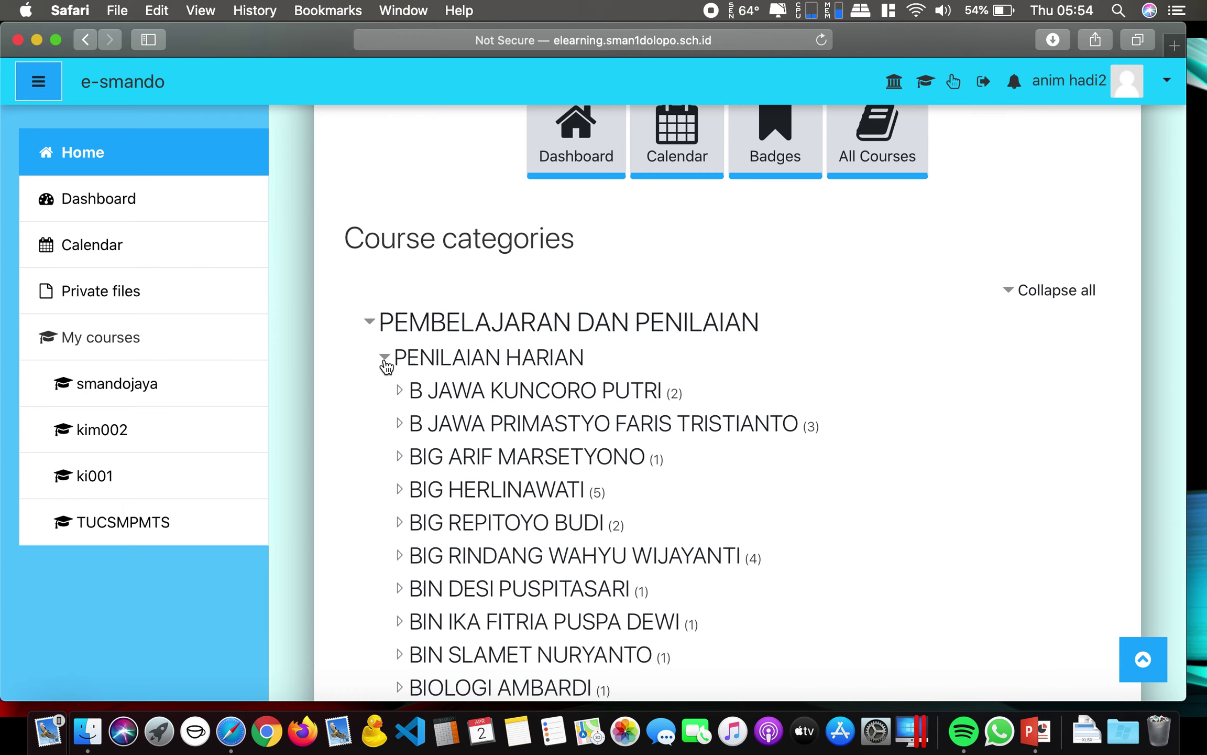
pyautogui.click(385, 362)
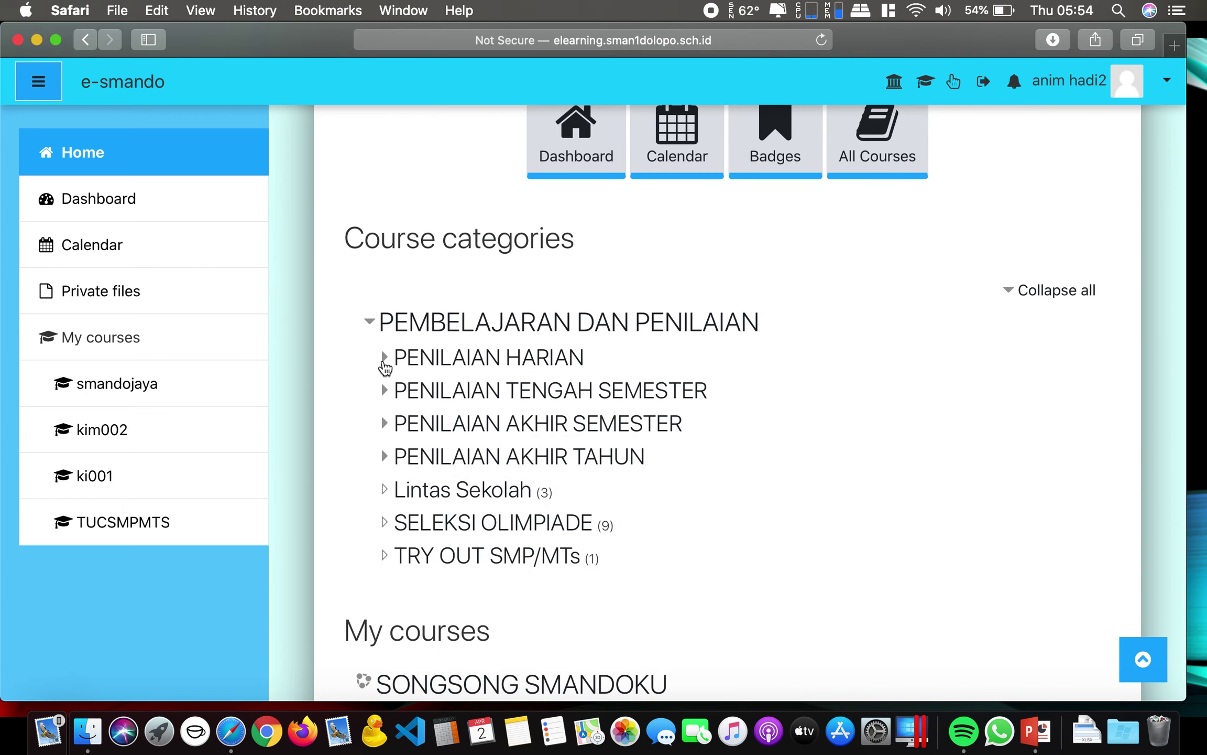
pyautogui.click(385, 360)
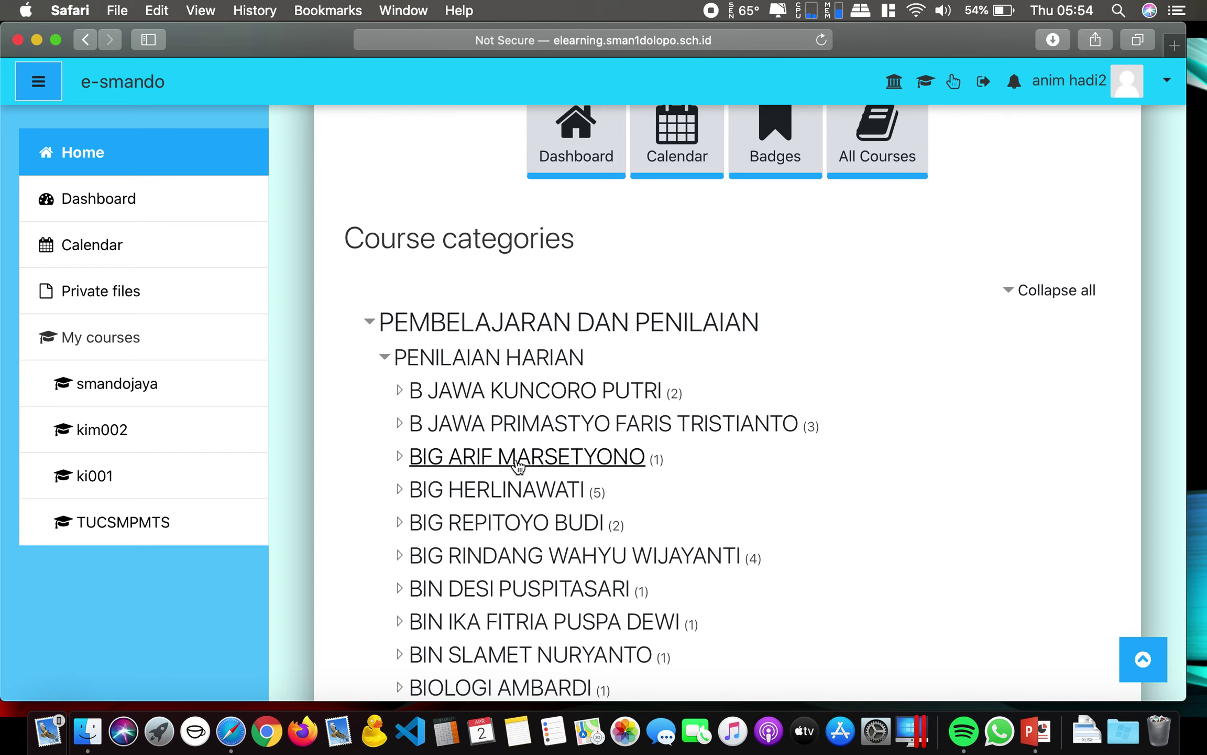
pyautogui.click(385, 360)
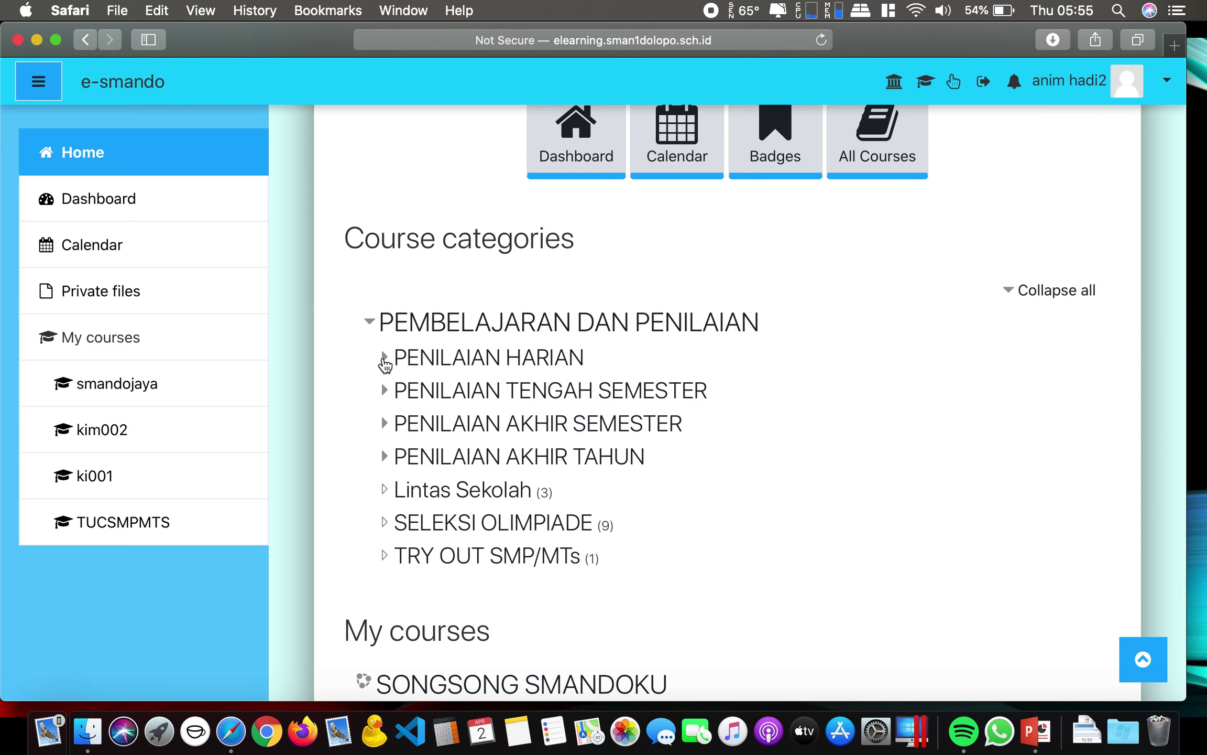
pyautogui.click(384, 358)
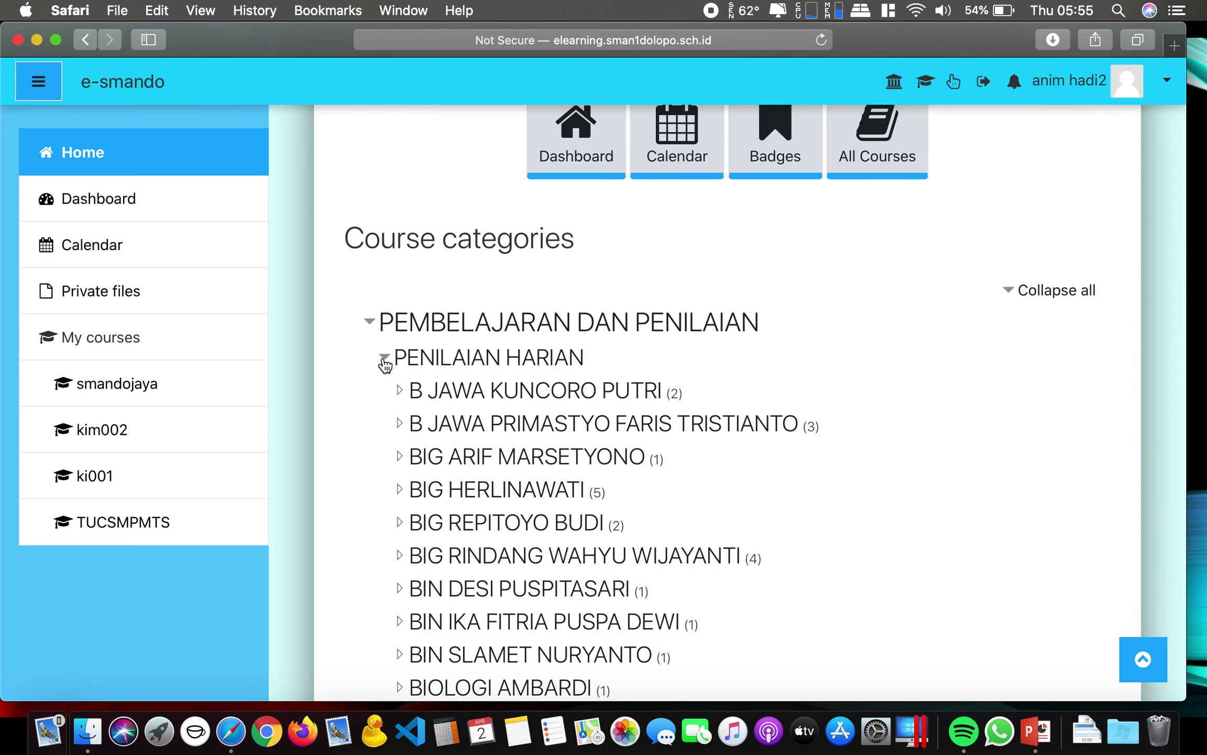
pyautogui.click(384, 360)
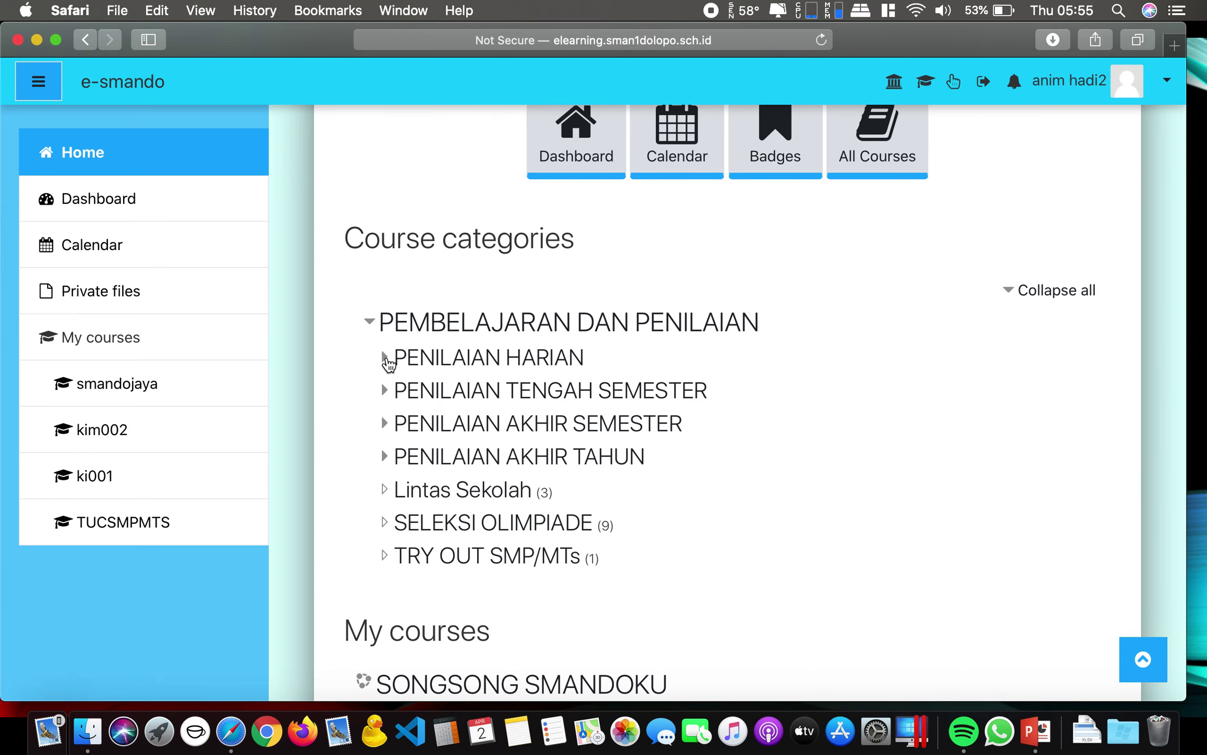
# - Expand the PENILAIAN HARIAN category and open the rest of its subcategory list
pyautogui.click(386, 359)
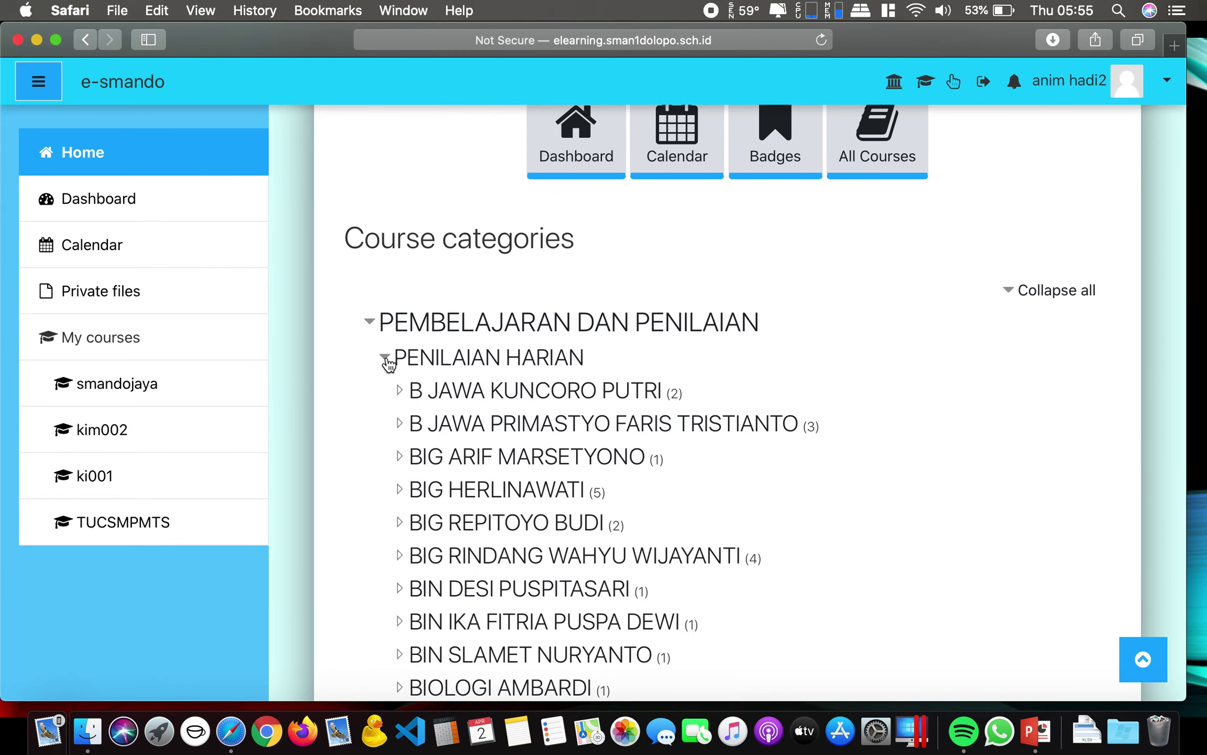
pyautogui.scroll(-3, 654, 409)
pyautogui.scroll(-15, 653, 408)
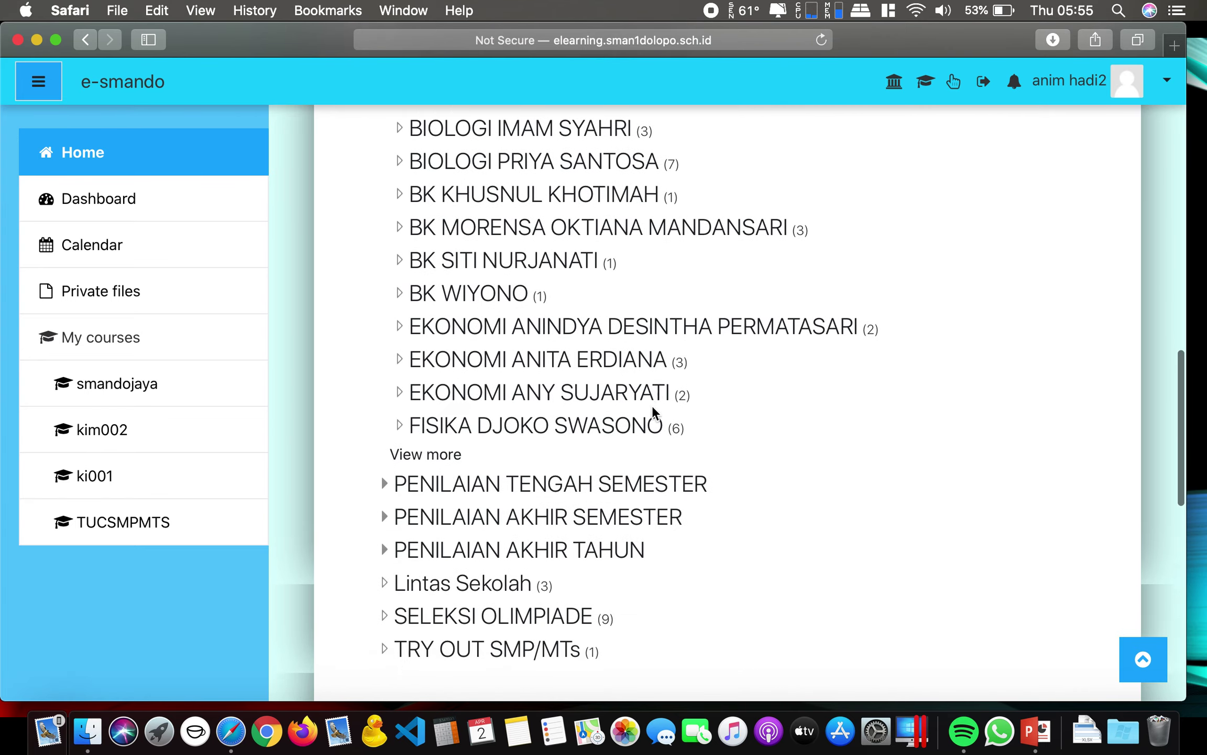
pyautogui.scroll(8, 653, 409)
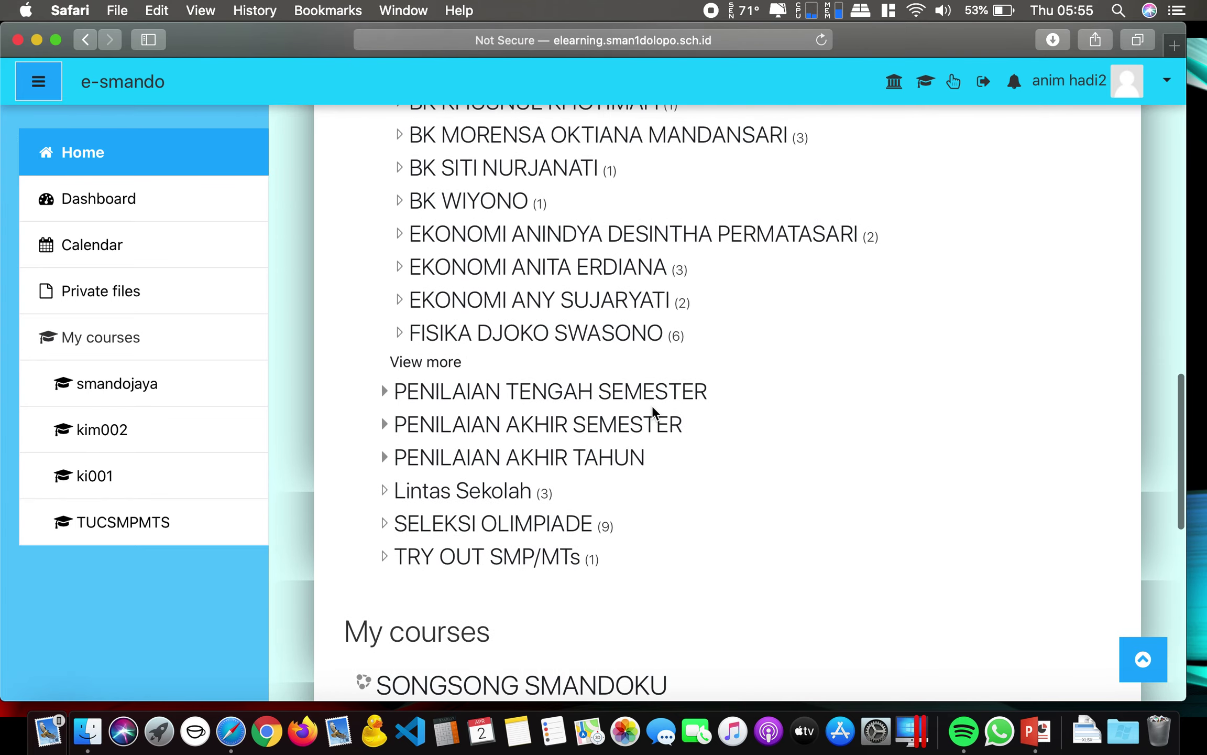
pyautogui.scroll(-2, 652, 405)
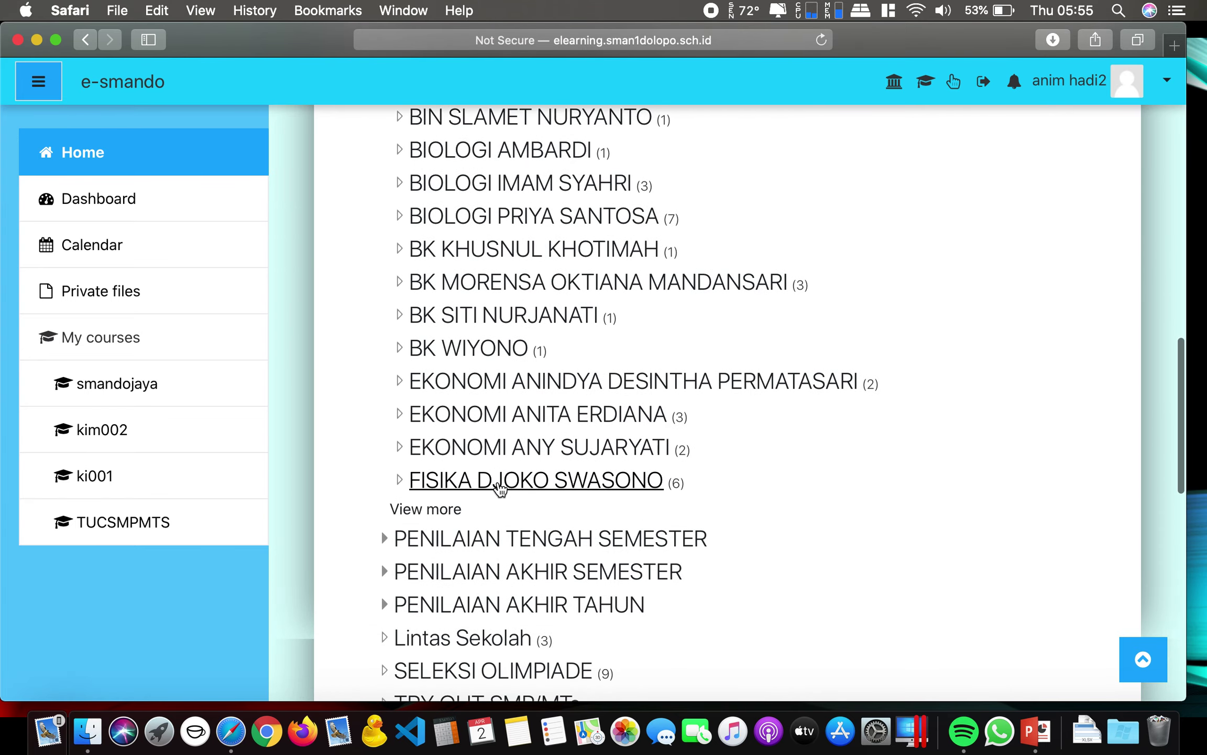
pyautogui.click(455, 509)
# - Go to page 3 of the PENILAIAN HARIAN subcategories and open the logged-in teacher's KIM category
pyautogui.scroll(-5, 854, 521)
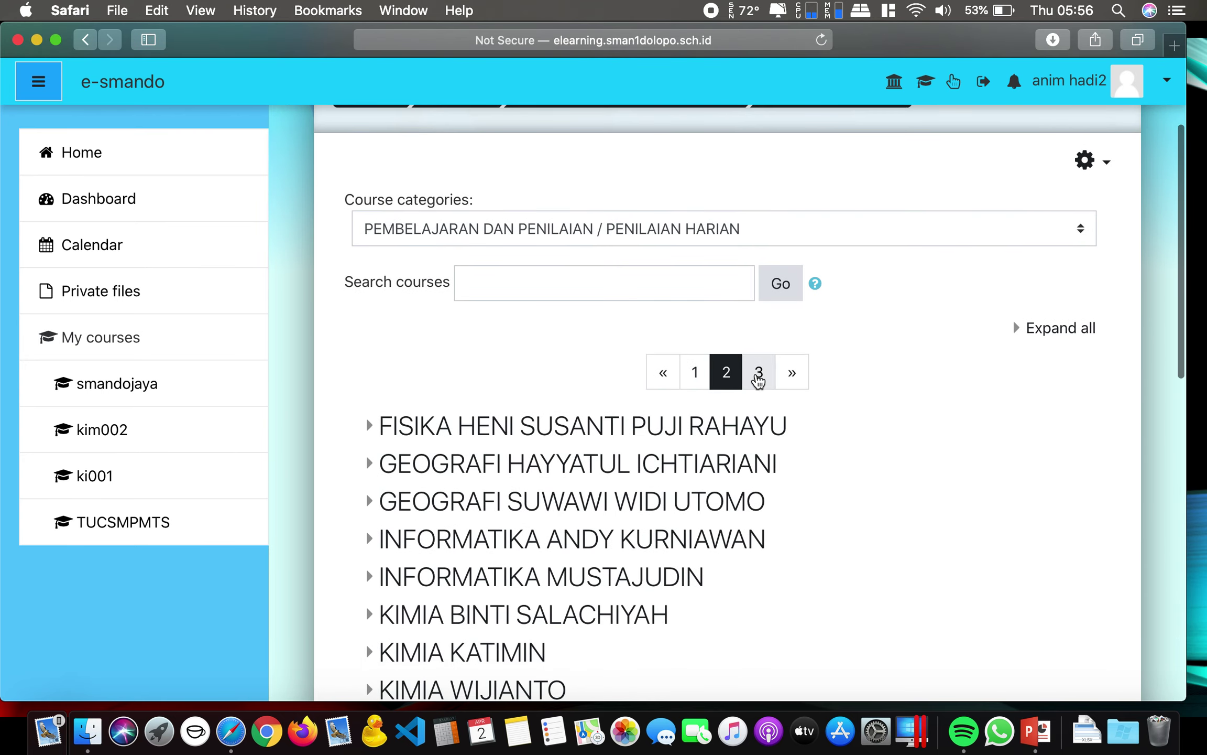
pyautogui.click(760, 373)
pyautogui.scroll(-10, 788, 560)
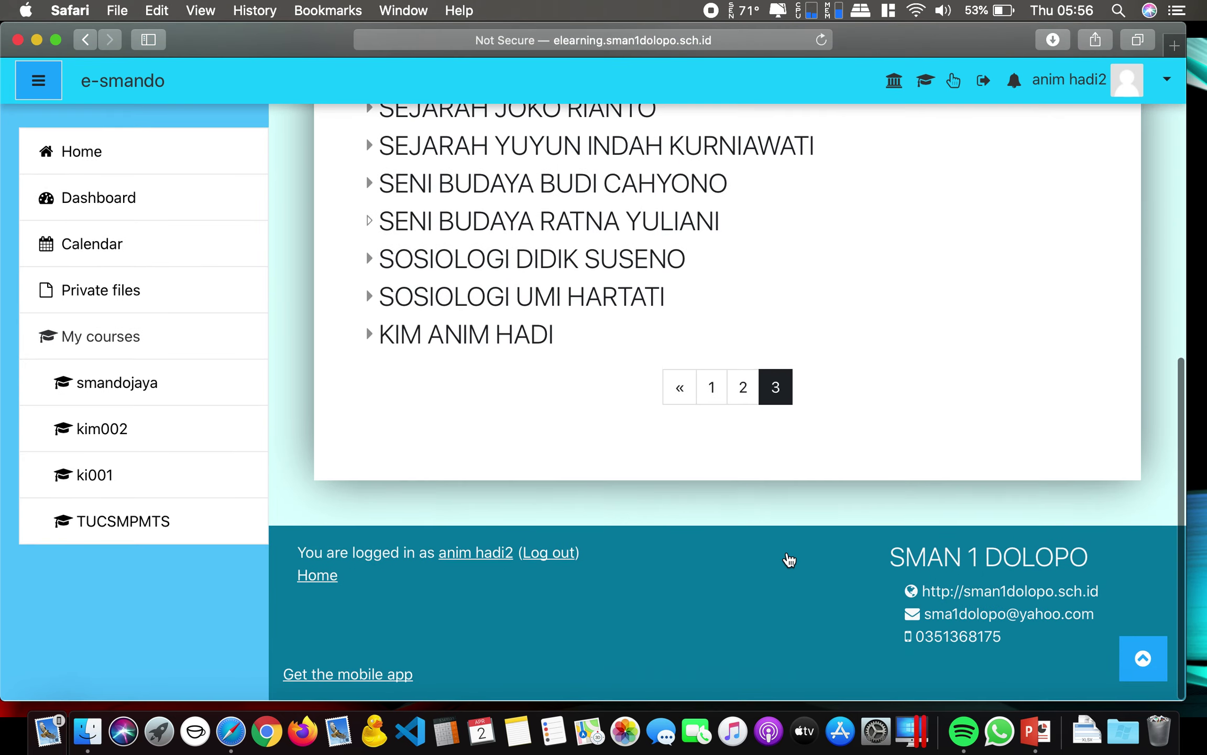
pyautogui.click(492, 360)
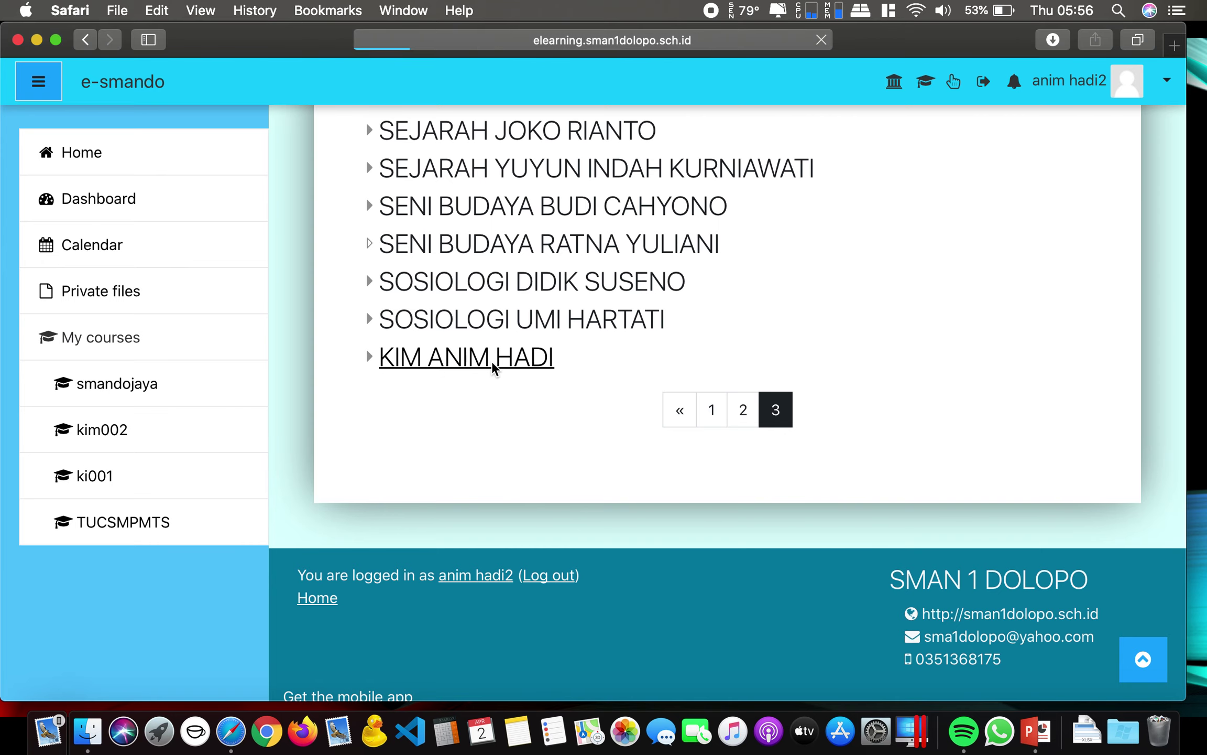
# - Add a new course in this category with the full name KIMIA, the teacher's first name and KELAS XII
pyautogui.scroll(-5, 677, 435)
pyautogui.scroll(-2, 678, 437)
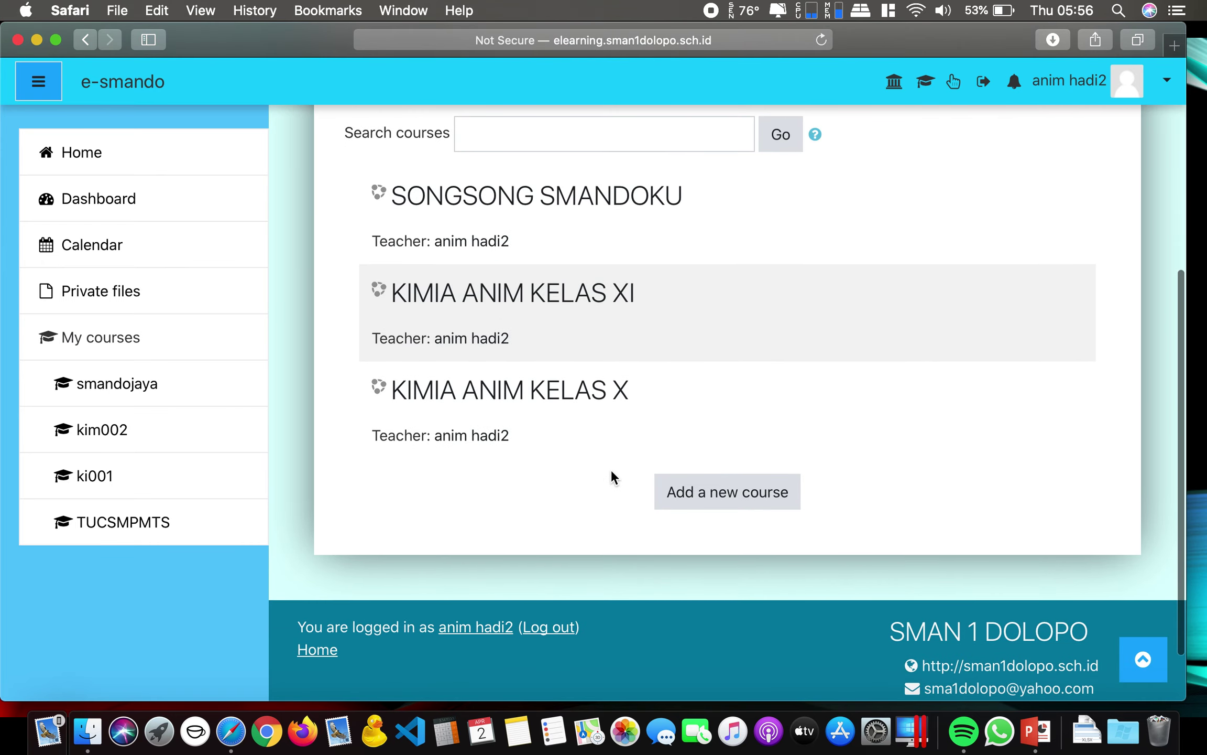
pyautogui.scroll(2, 601, 457)
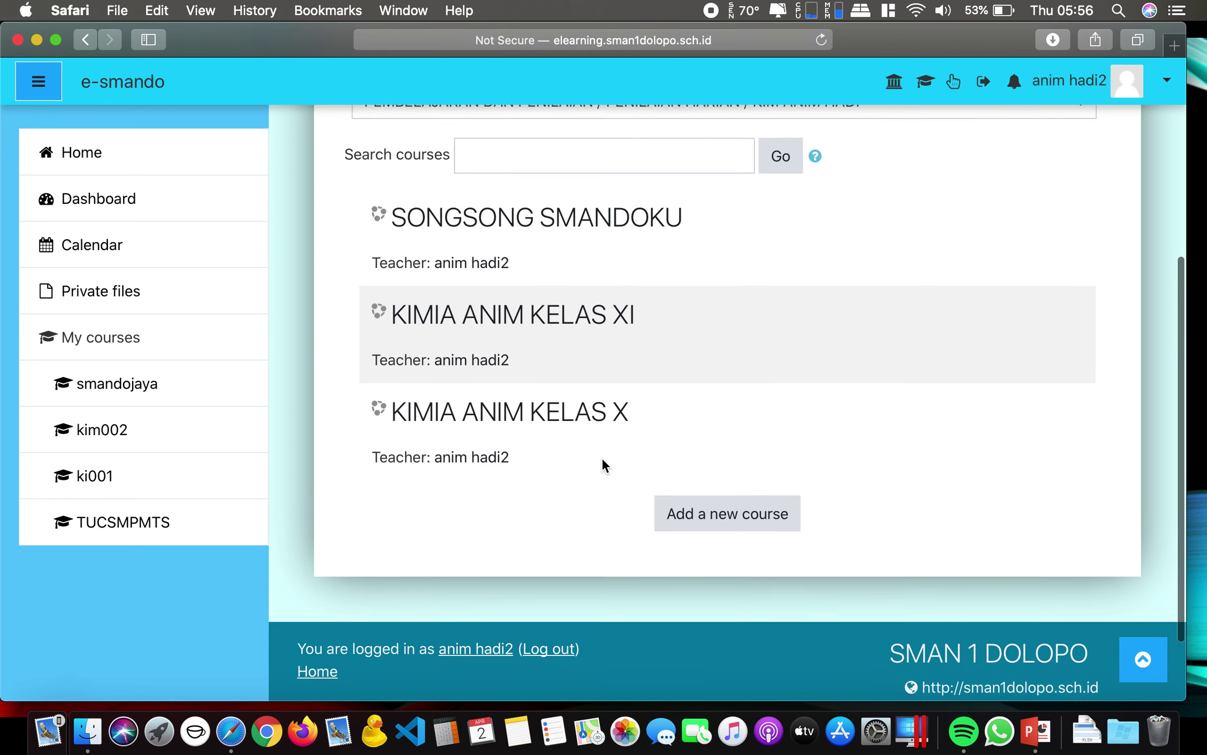
pyautogui.scroll(2, 603, 460)
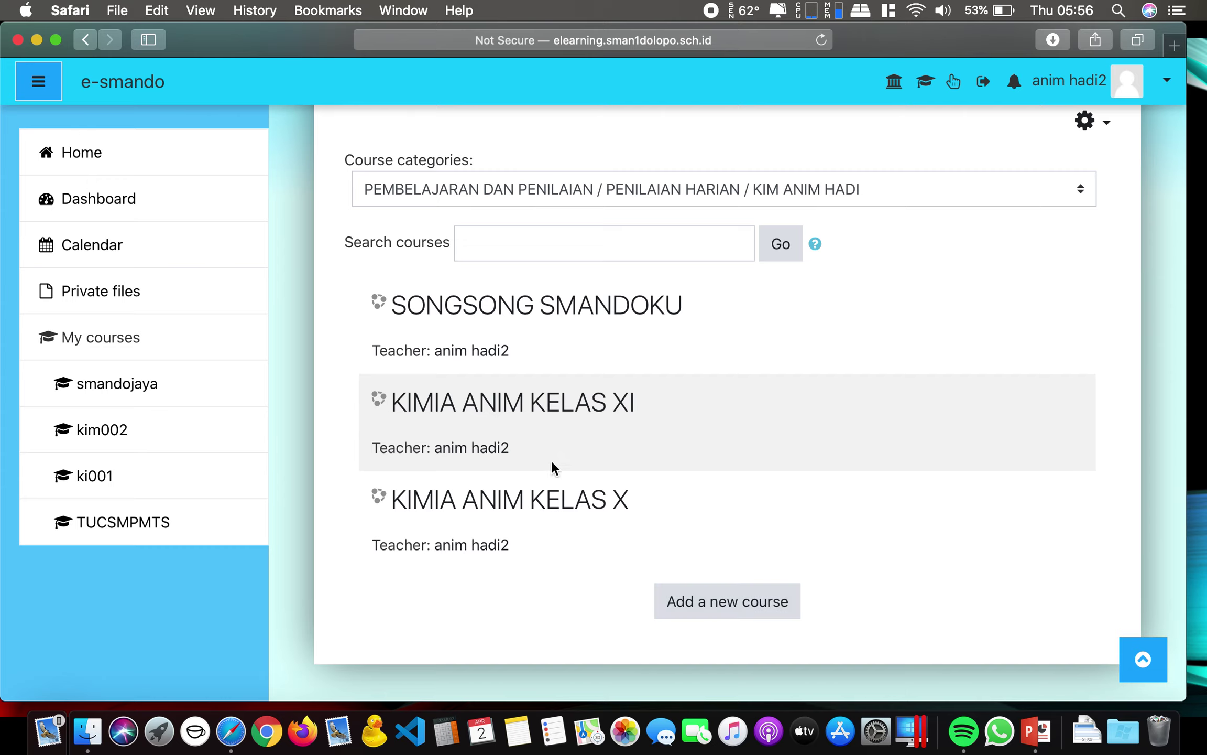
pyautogui.click(697, 597)
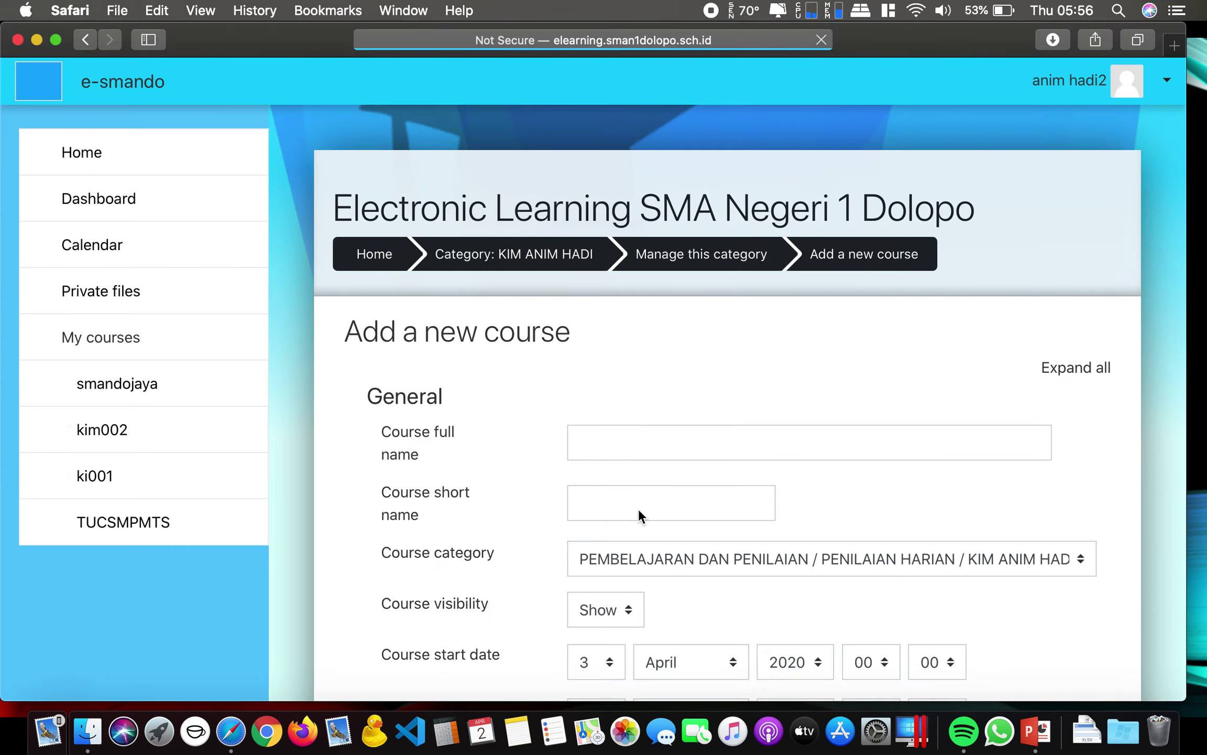
pyautogui.click(618, 450)
pyautogui.write('KIM')
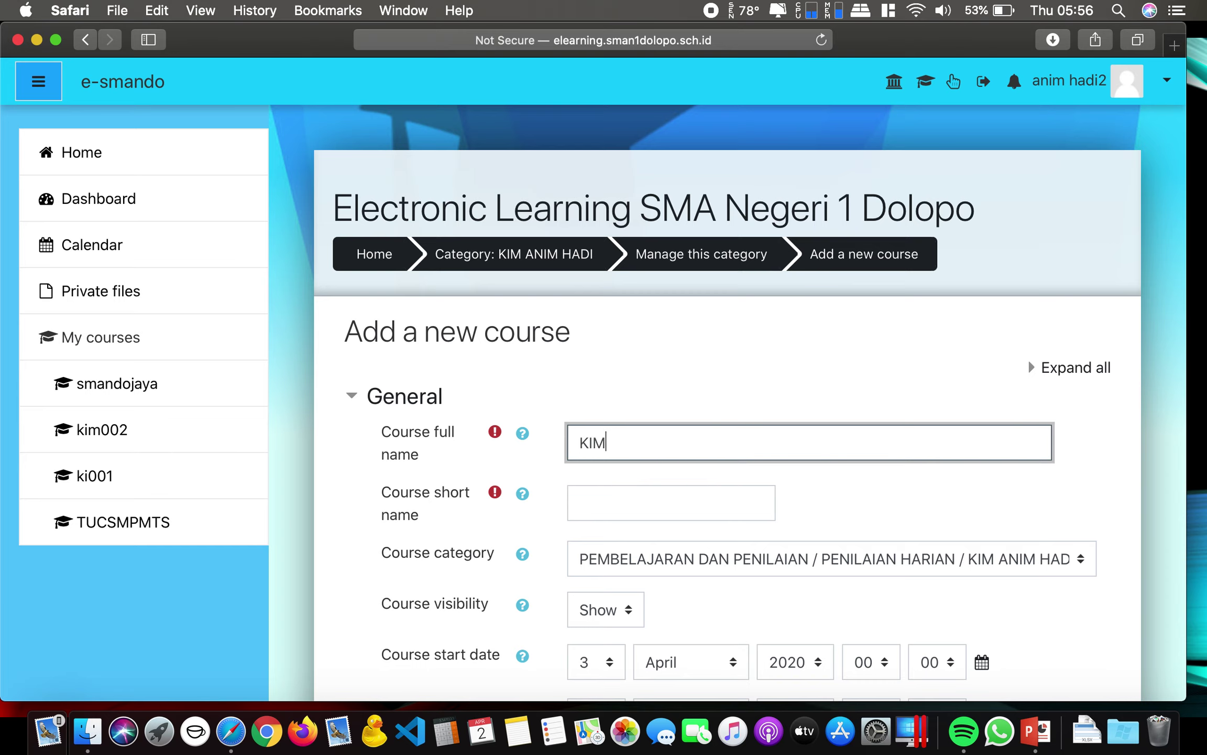
pyautogui.write('IA ANIM KELAS XII')
# - Set the course short name to "kimia kelas 12" and save the course, returning to the category
pyautogui.scroll(-1, 613, 497)
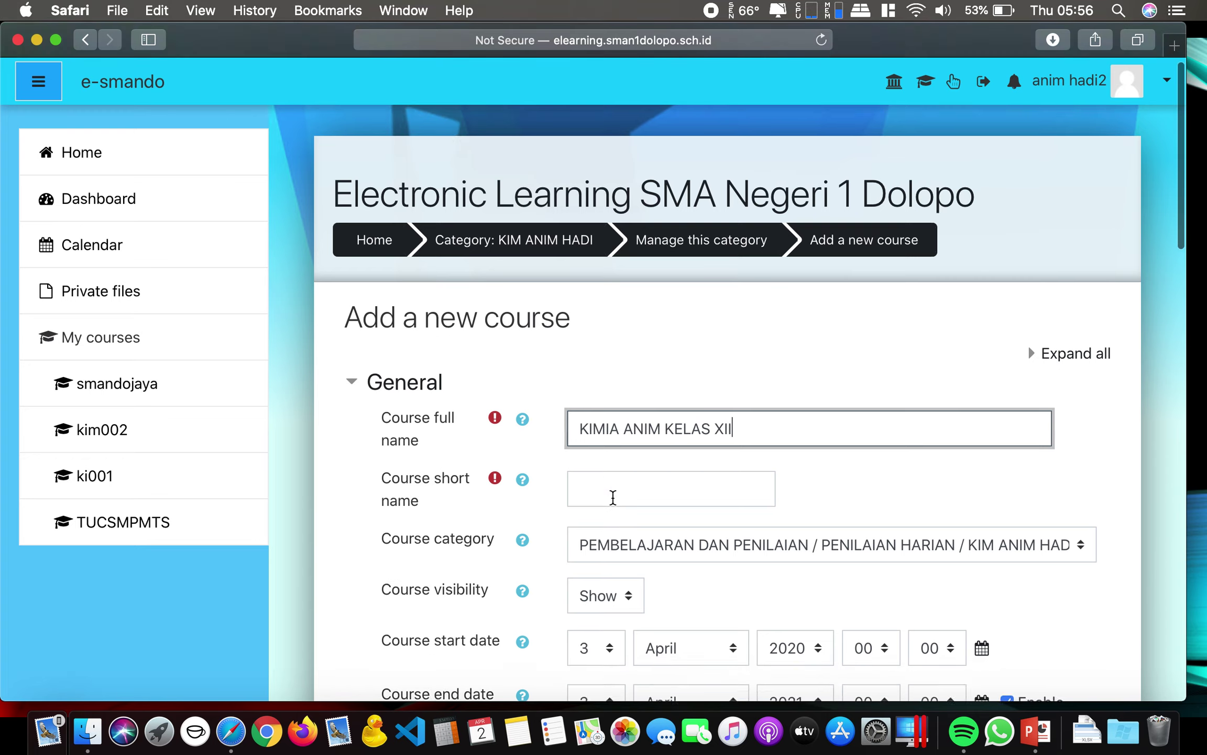
pyautogui.scroll(-3, 613, 497)
pyautogui.click(611, 466)
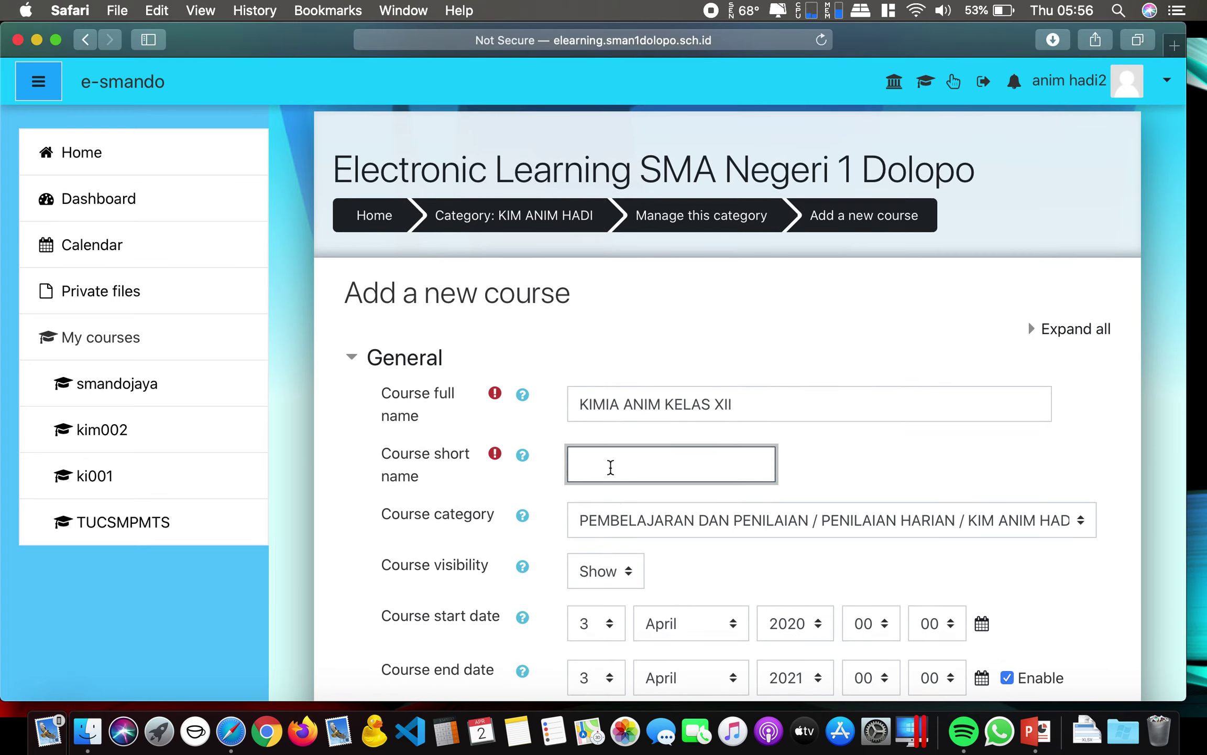
pyautogui.write('kimia kelas 12')
pyautogui.scroll(-10, 732, 384)
pyautogui.scroll(-8, 732, 384)
pyautogui.scroll(-6, 723, 472)
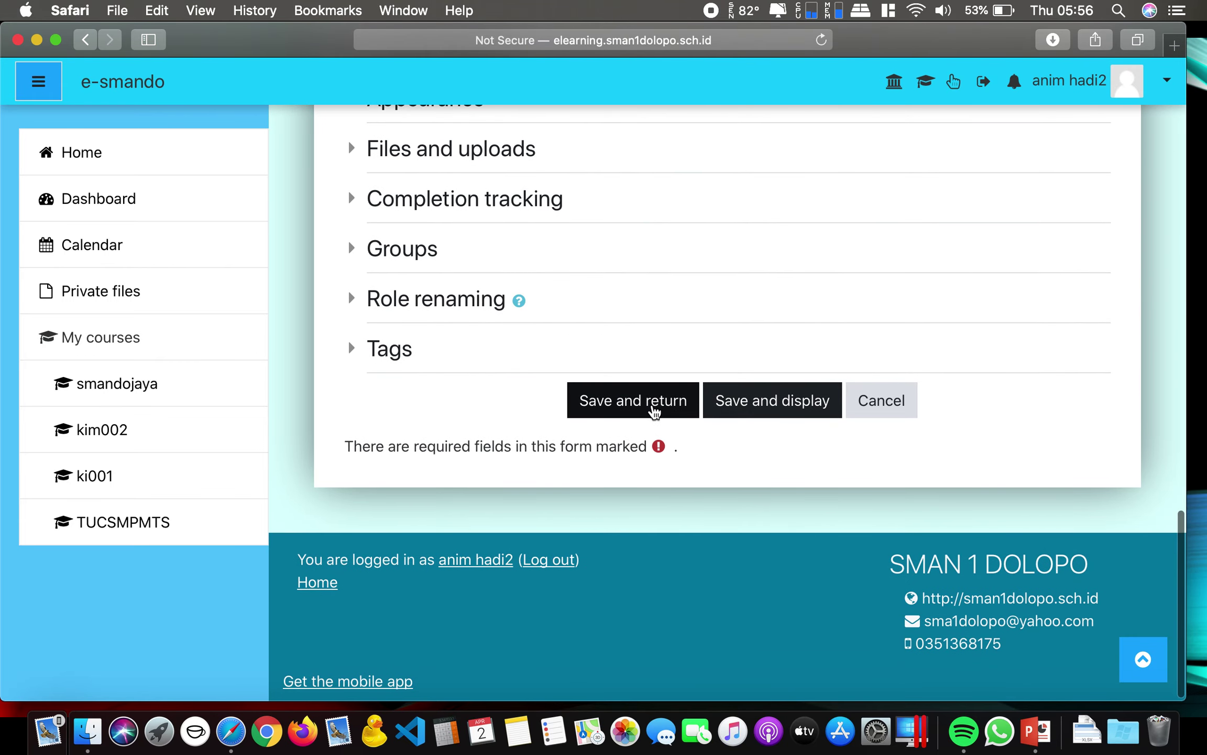
pyautogui.click(652, 411)
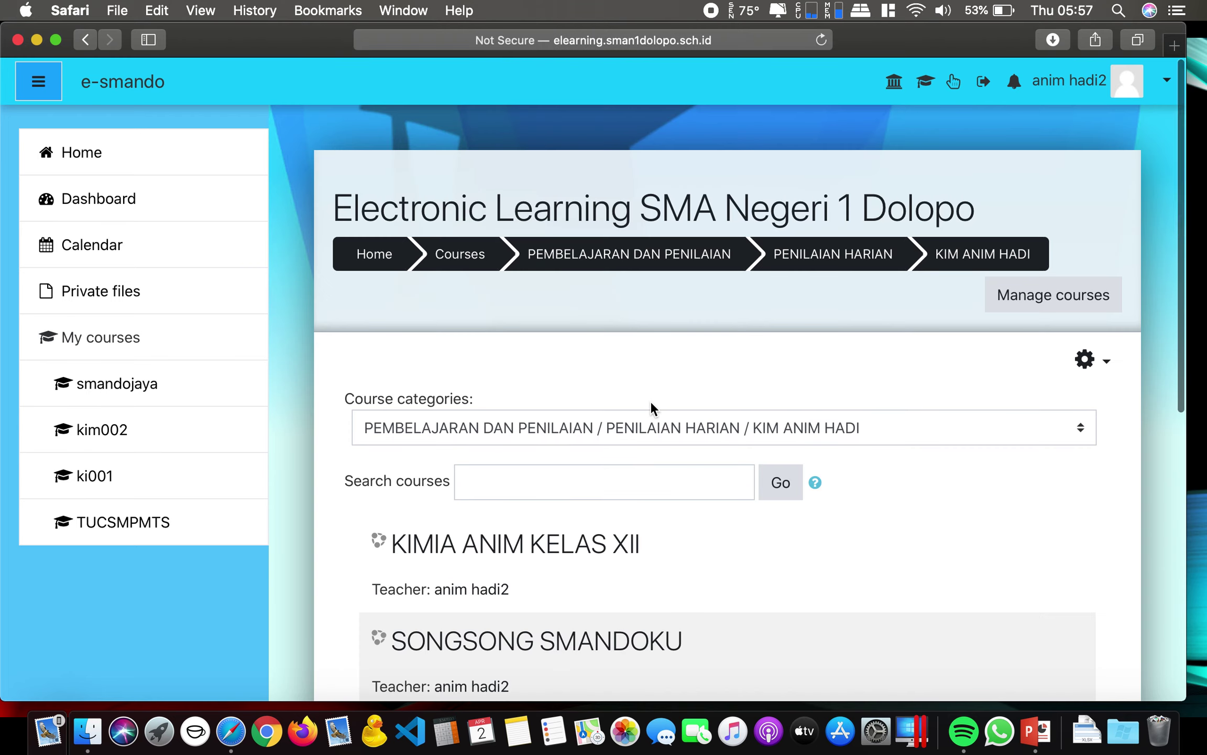
# - Open the new KELAS XII chemistry course and look through its Announcements and Topic 1 to Topic 4 sections
pyautogui.scroll(-7, 652, 404)
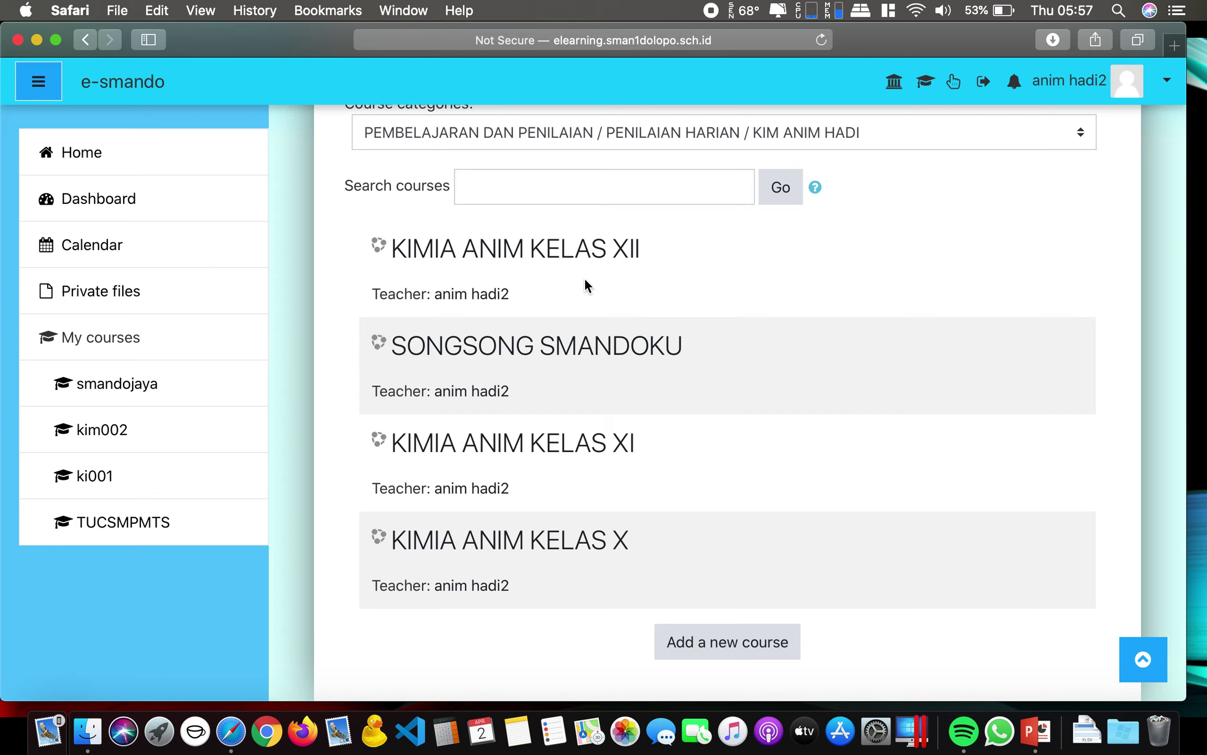
pyautogui.click(551, 254)
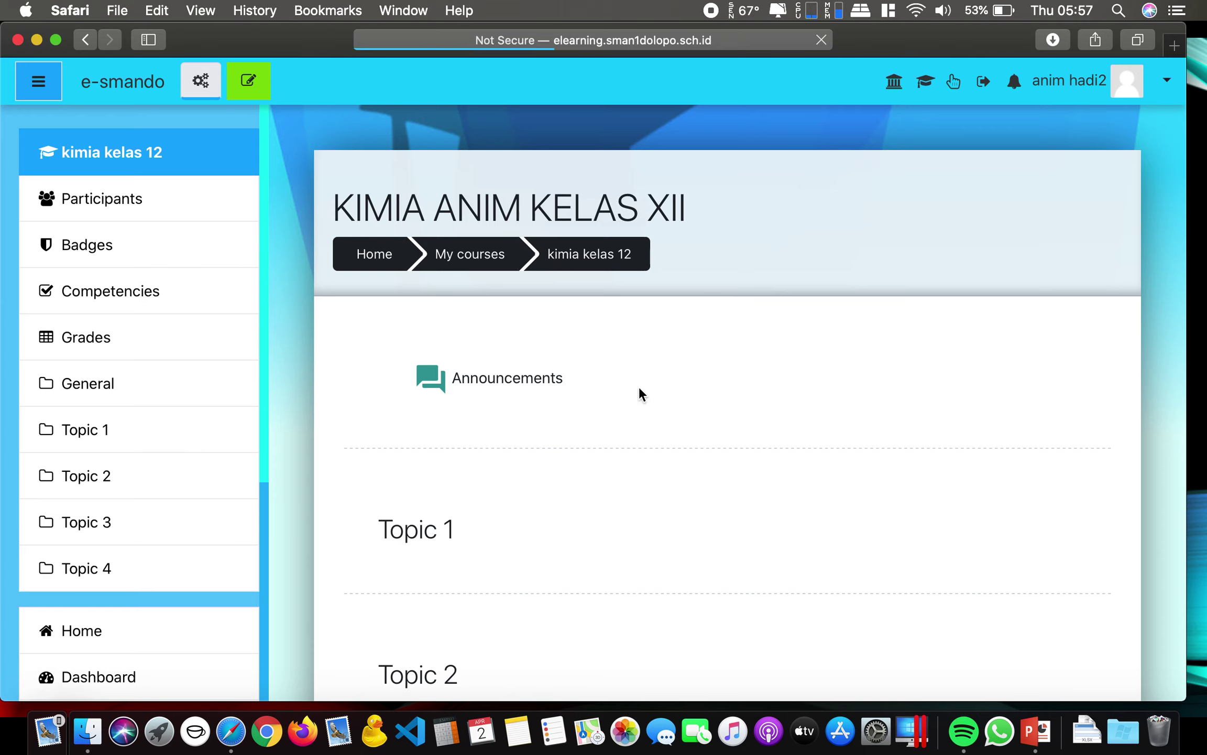
pyautogui.scroll(-3, 648, 425)
pyautogui.scroll(-8, 498, 411)
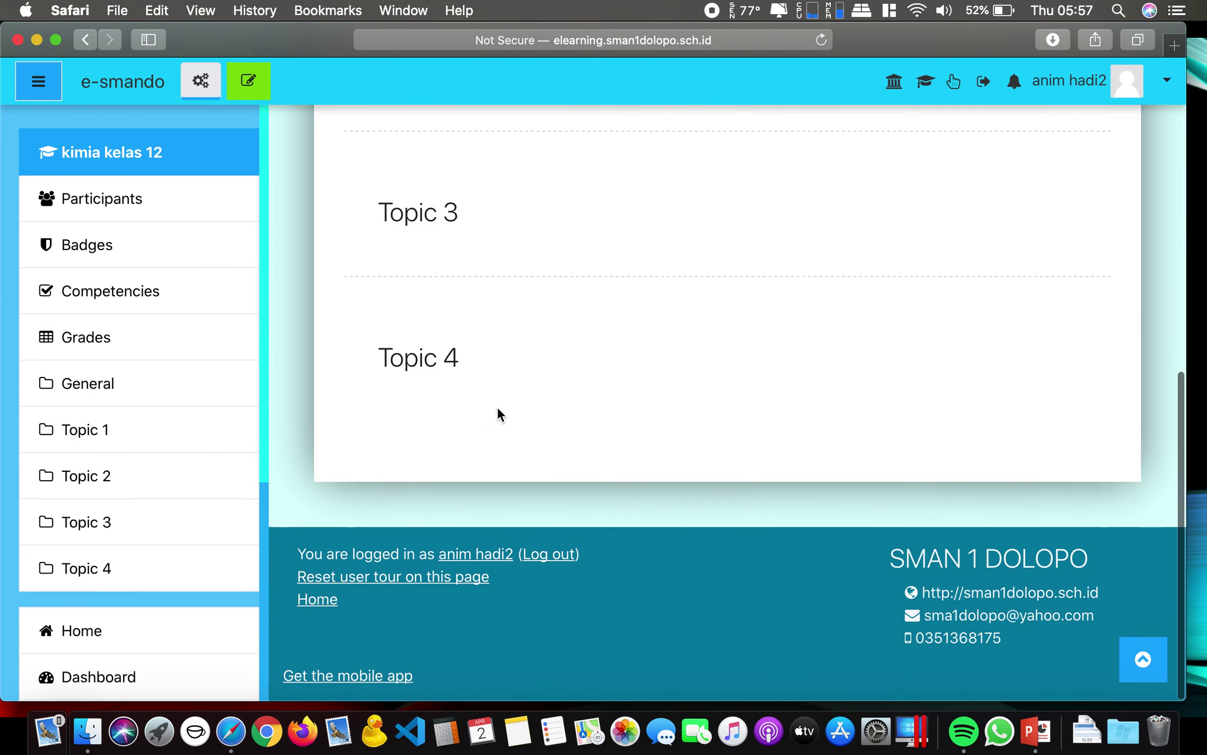
pyautogui.scroll(6, 499, 414)
pyautogui.scroll(1, 498, 409)
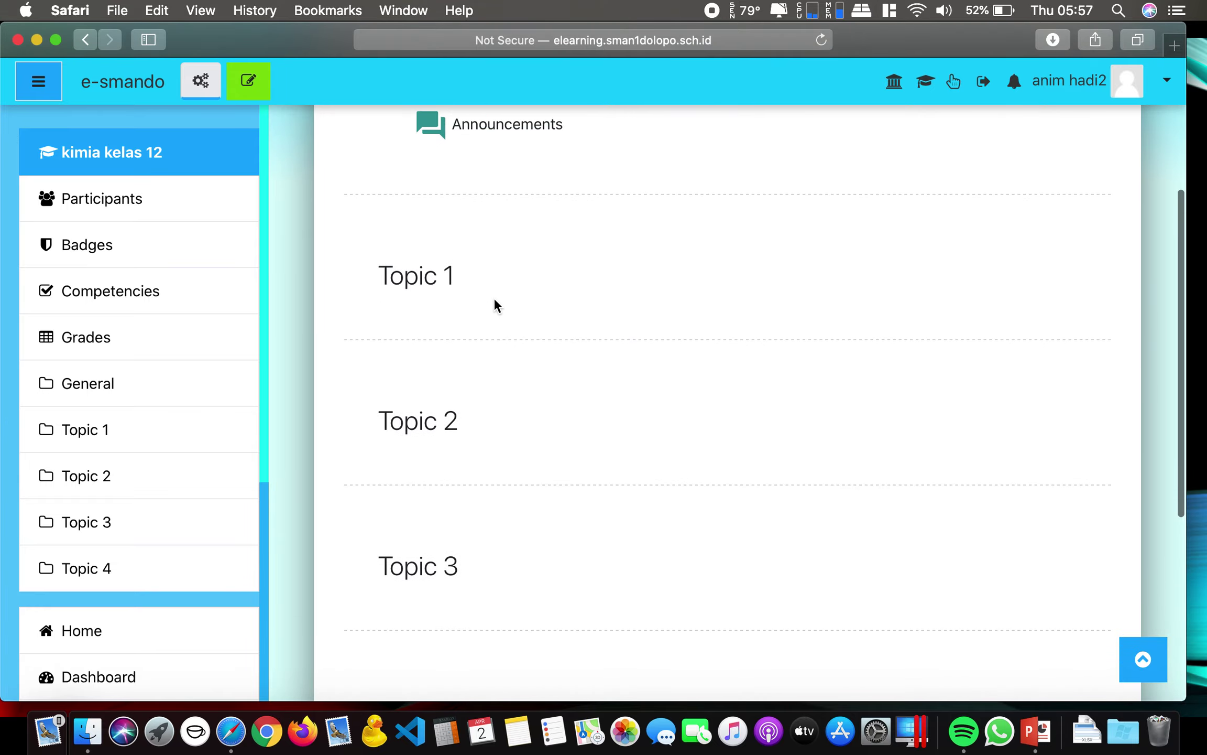
pyautogui.scroll(1, 493, 419)
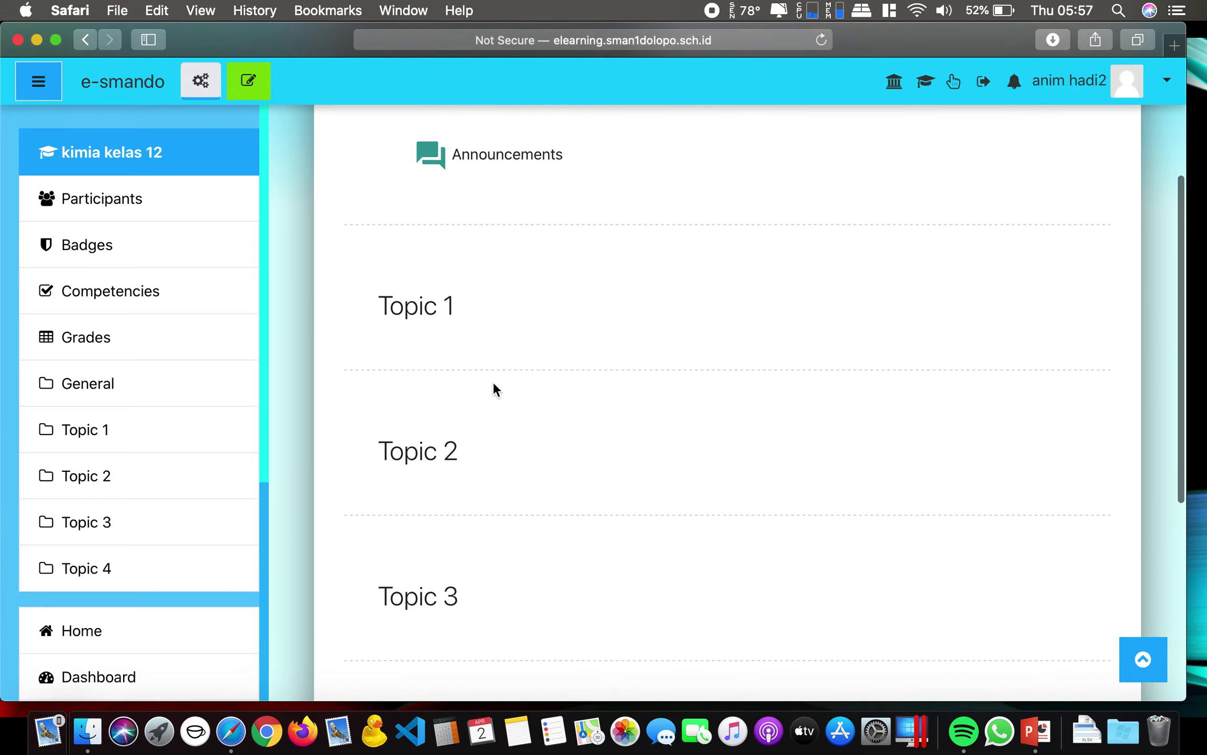
pyautogui.scroll(-2, 493, 383)
pyautogui.scroll(-3, 493, 382)
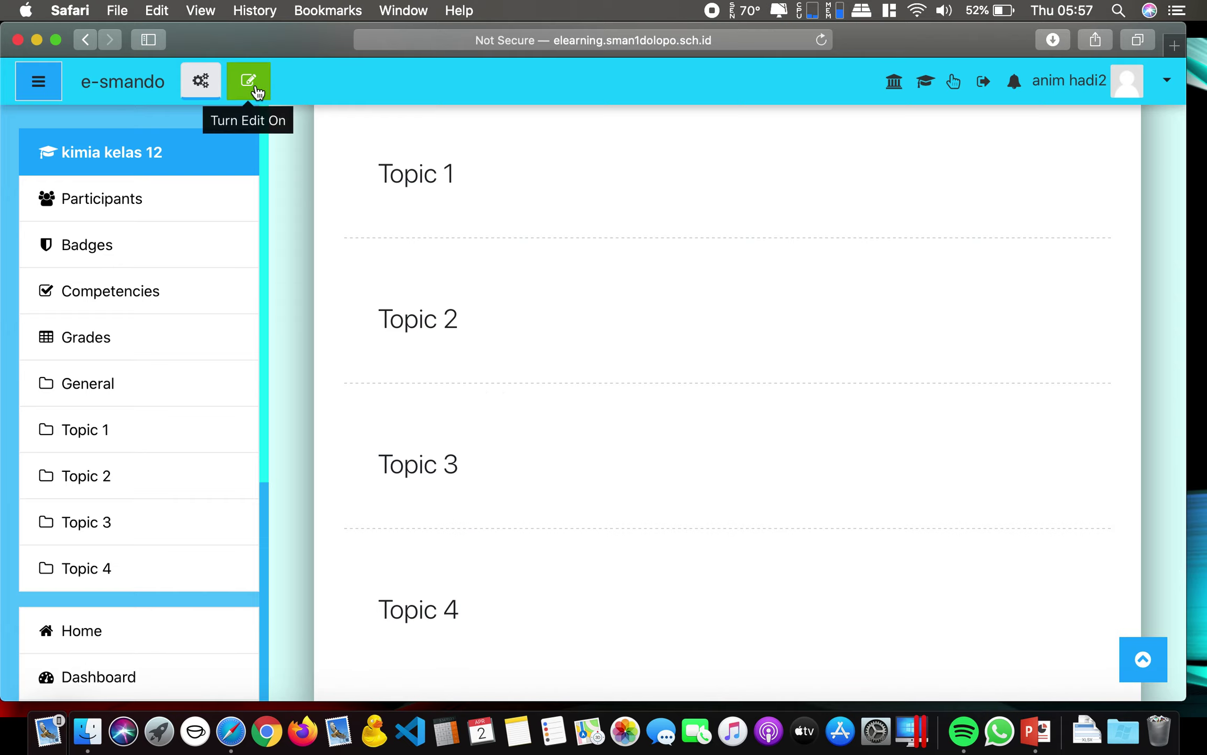
# - Turn on editing for the KELAS XII course and go to its topic sections
pyautogui.scroll(3, 490, 220)
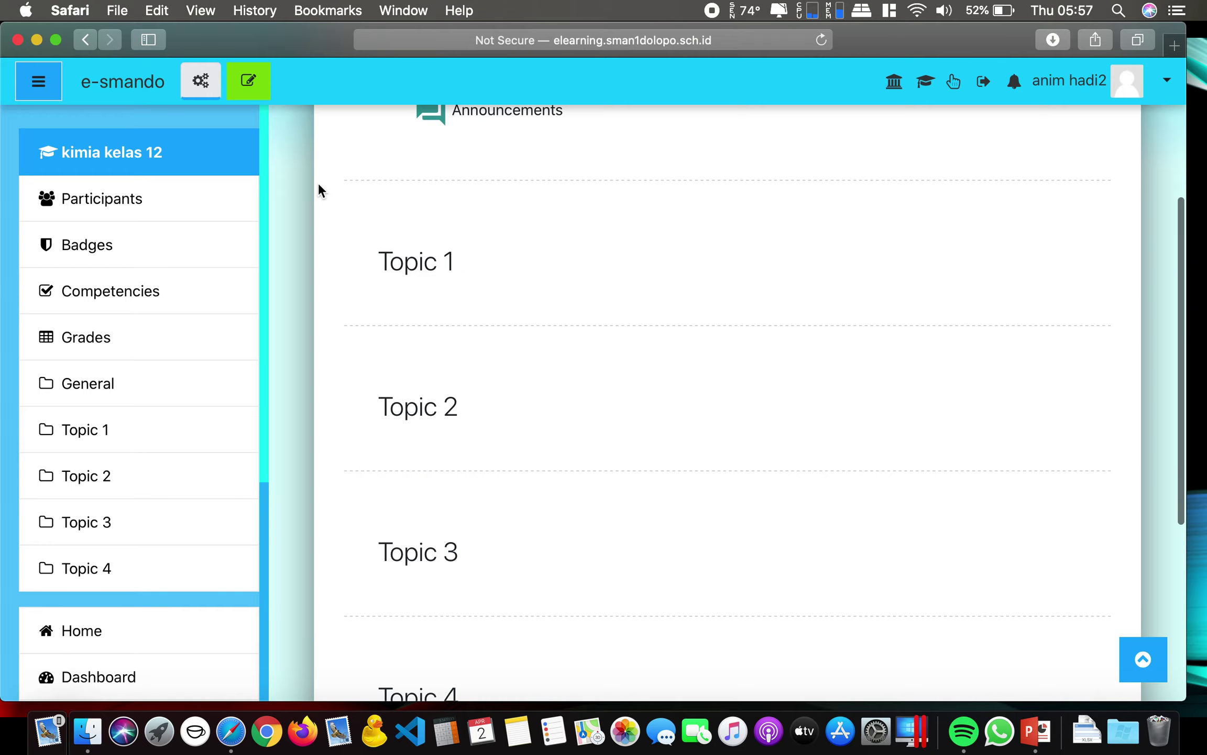
pyautogui.click(260, 93)
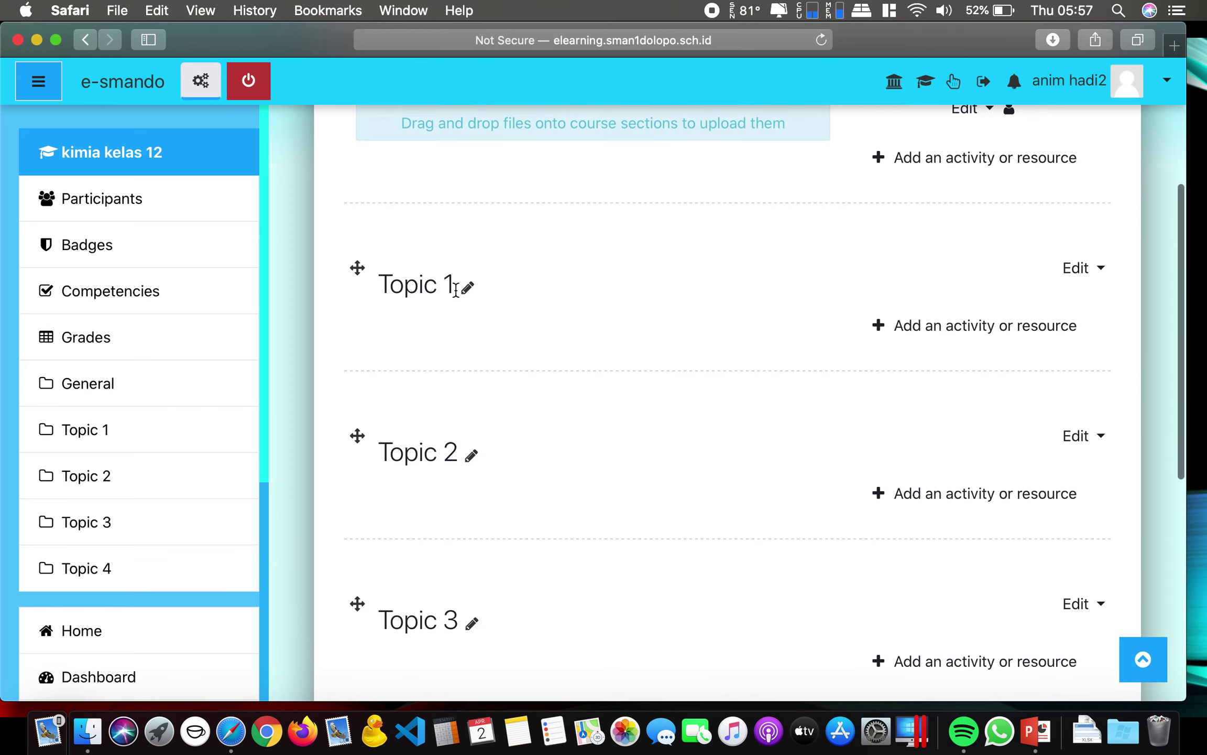
pyautogui.scroll(-3, 496, 337)
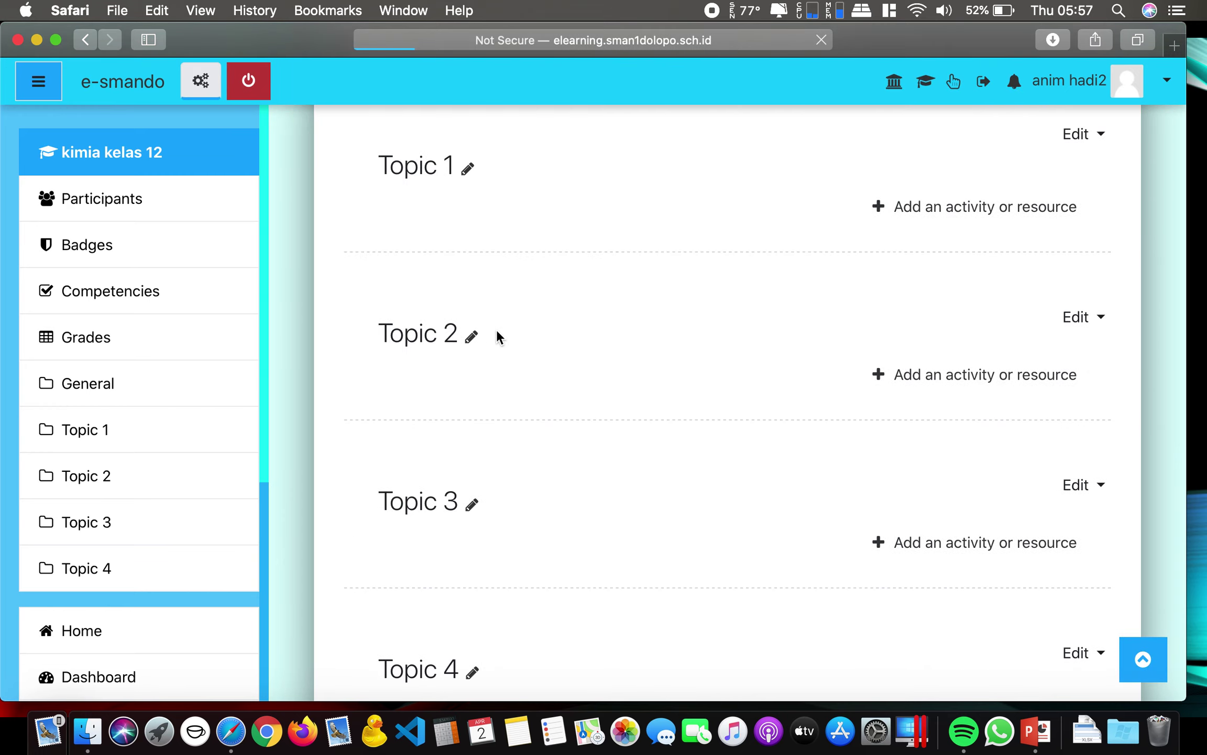
# - Rename the Topic 1 section as "KD 3.1 Hidrolisis"
pyautogui.click(467, 173)
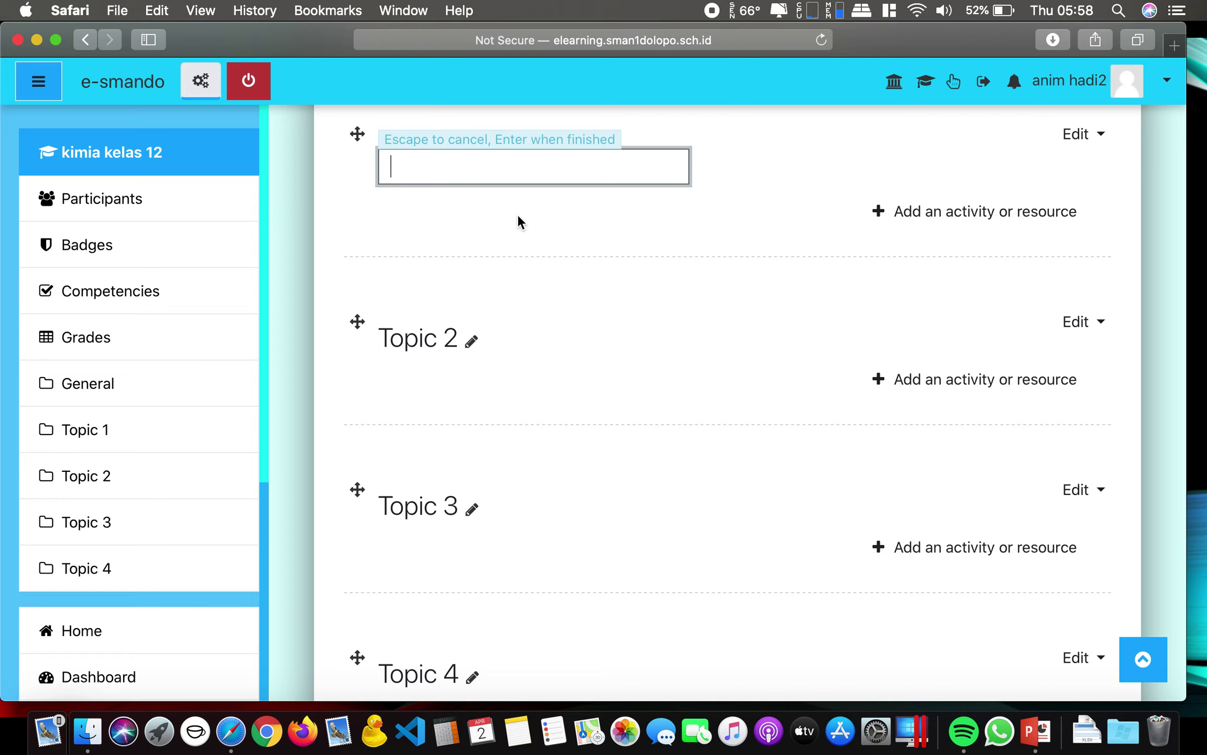
pyautogui.write('KD 3.1')
pyautogui.write('Hidrolisis')
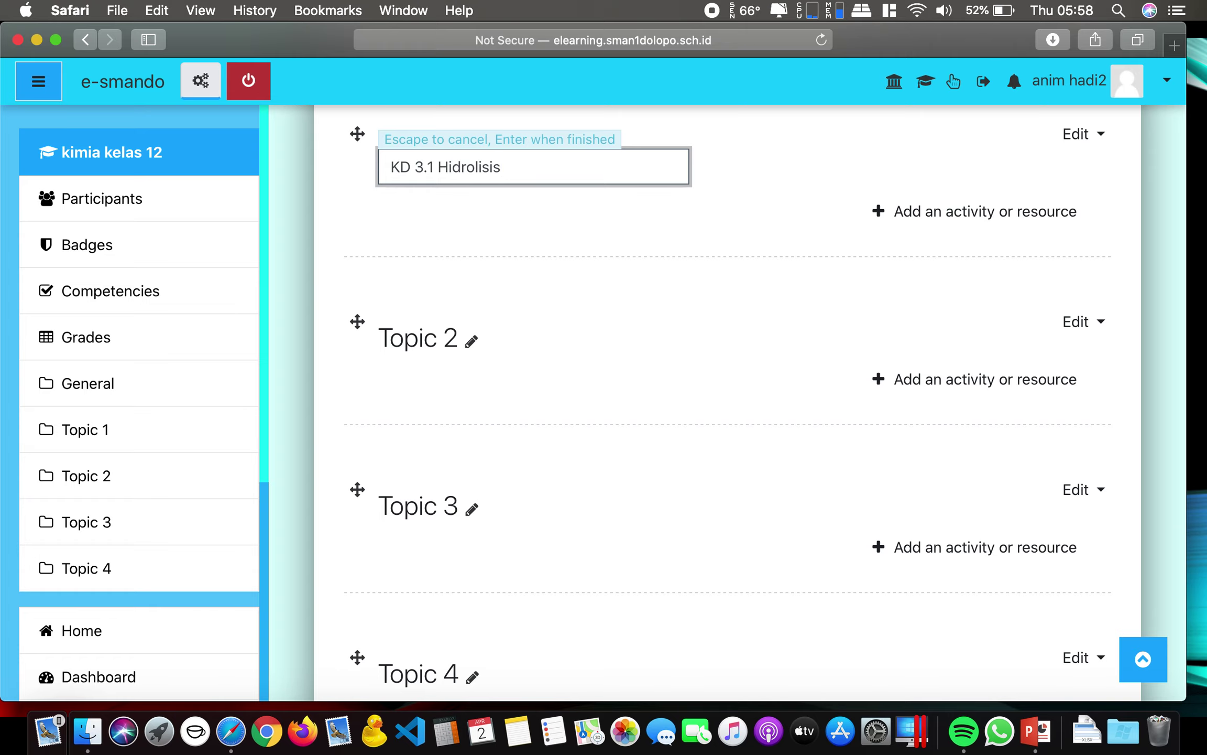
pyautogui.press('Return')
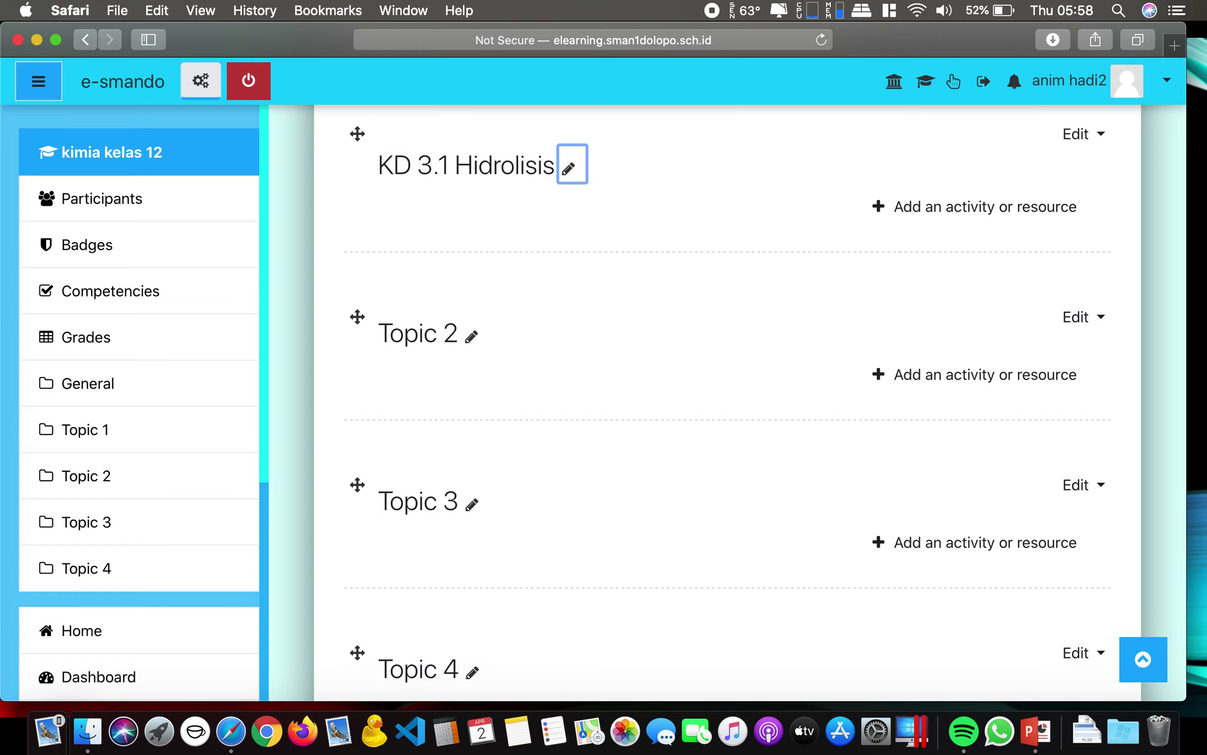
# - Rename the Topic 2 section as "KD 3.2"
pyautogui.click(472, 339)
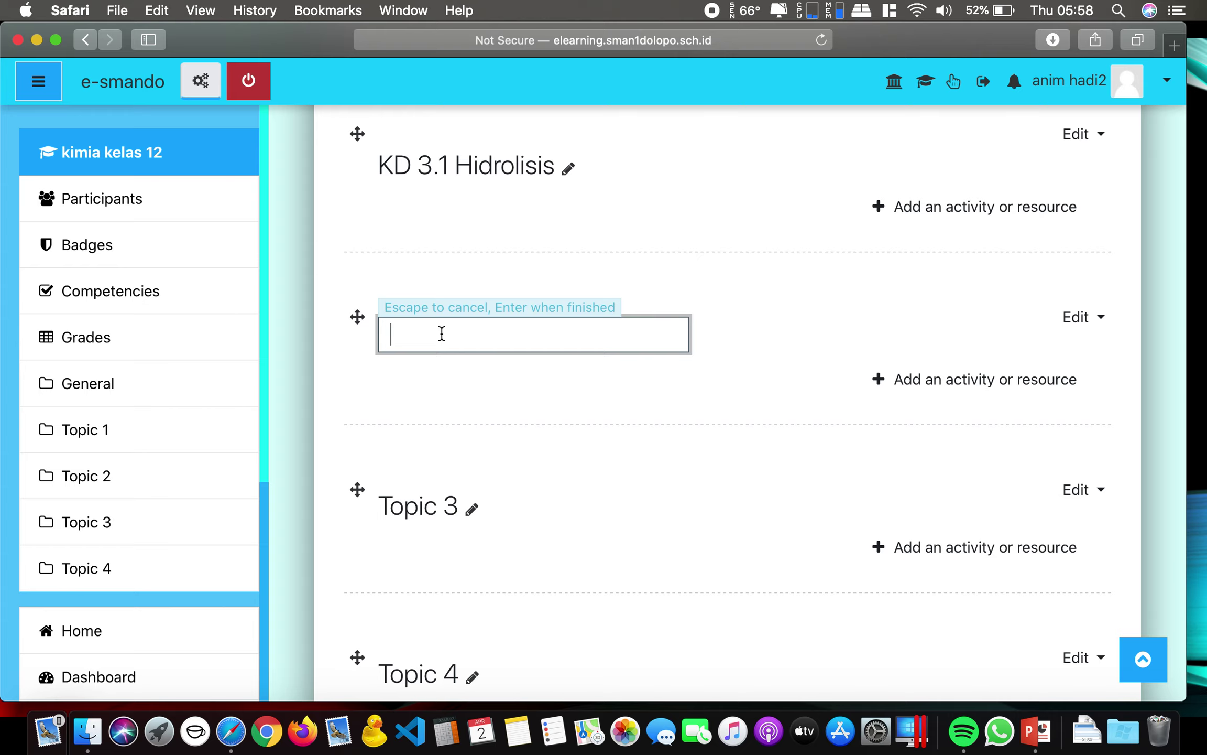
pyautogui.write('KD 3.2')
pyautogui.press('Return')
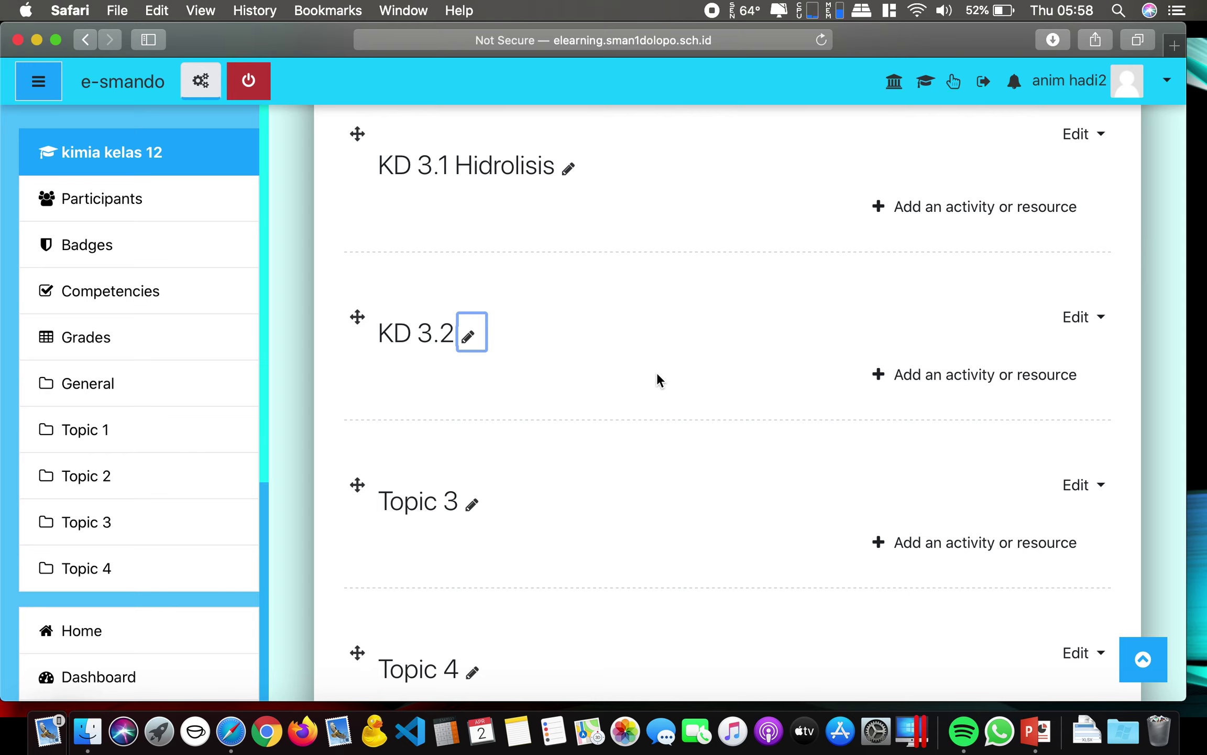
pyautogui.scroll(5, 657, 374)
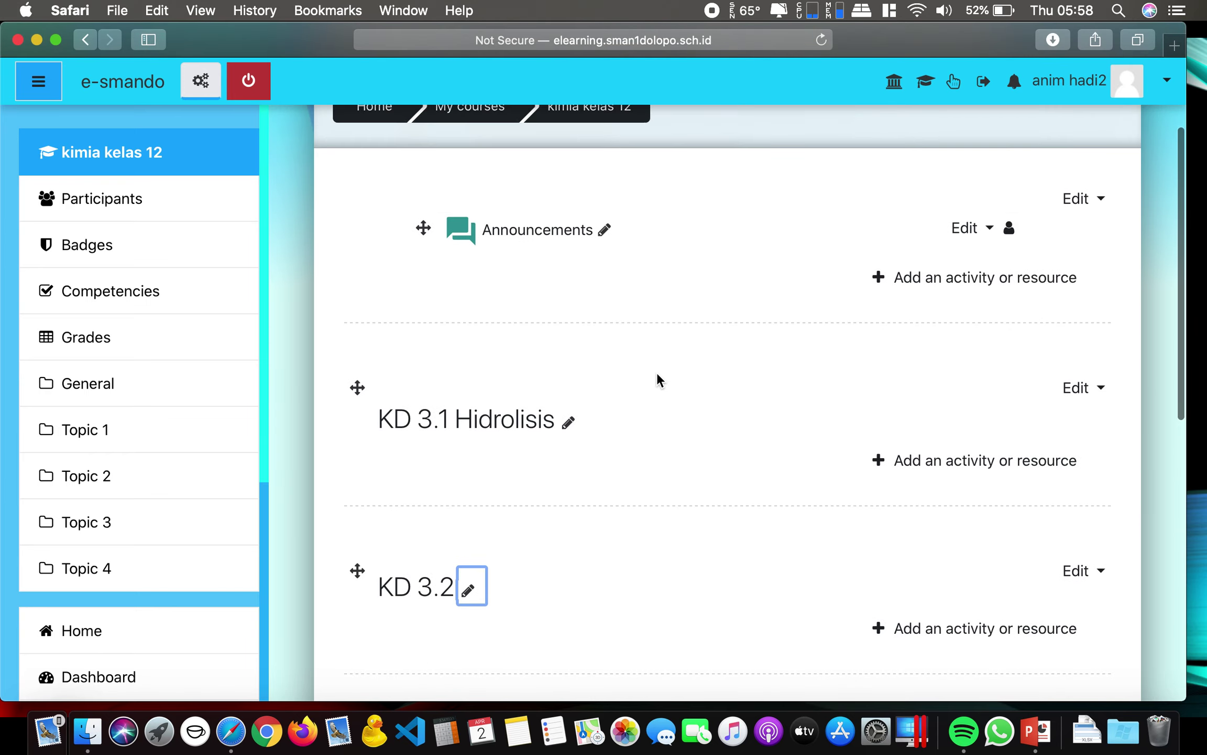
pyautogui.scroll(-1, 656, 372)
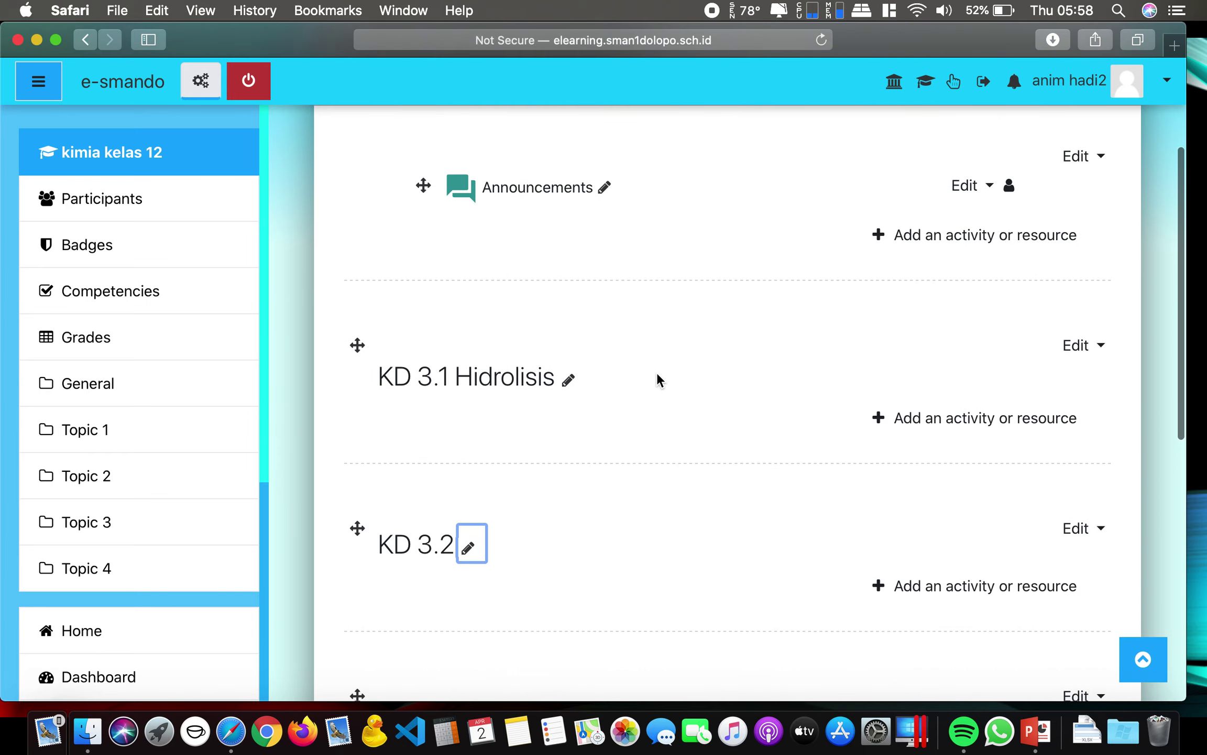
pyautogui.scroll(-2, 657, 373)
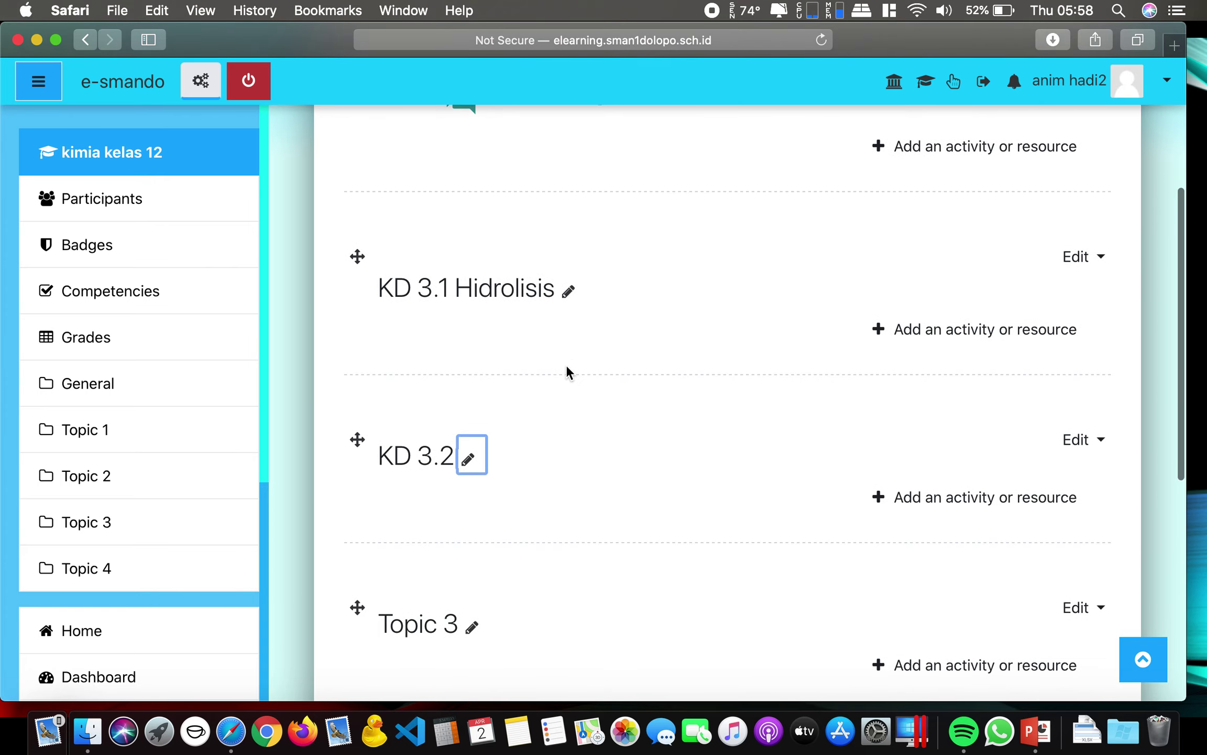
pyautogui.scroll(-2, 606, 389)
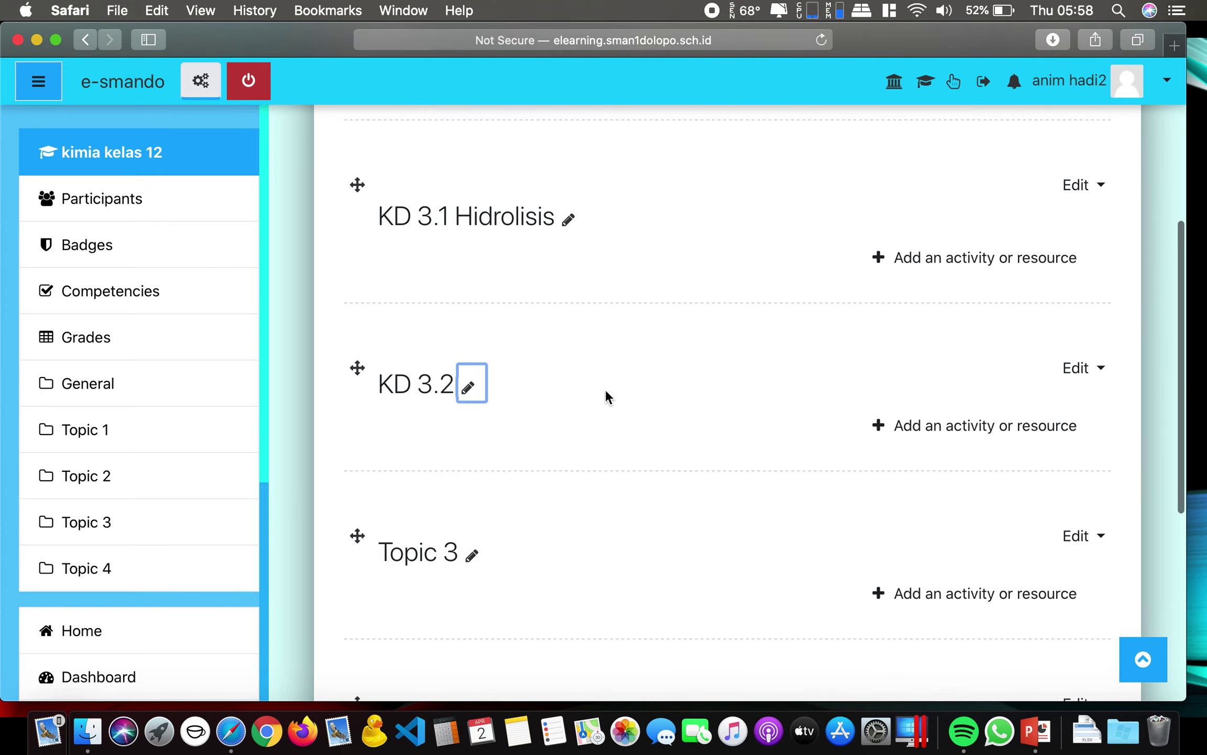
pyautogui.scroll(2, 606, 390)
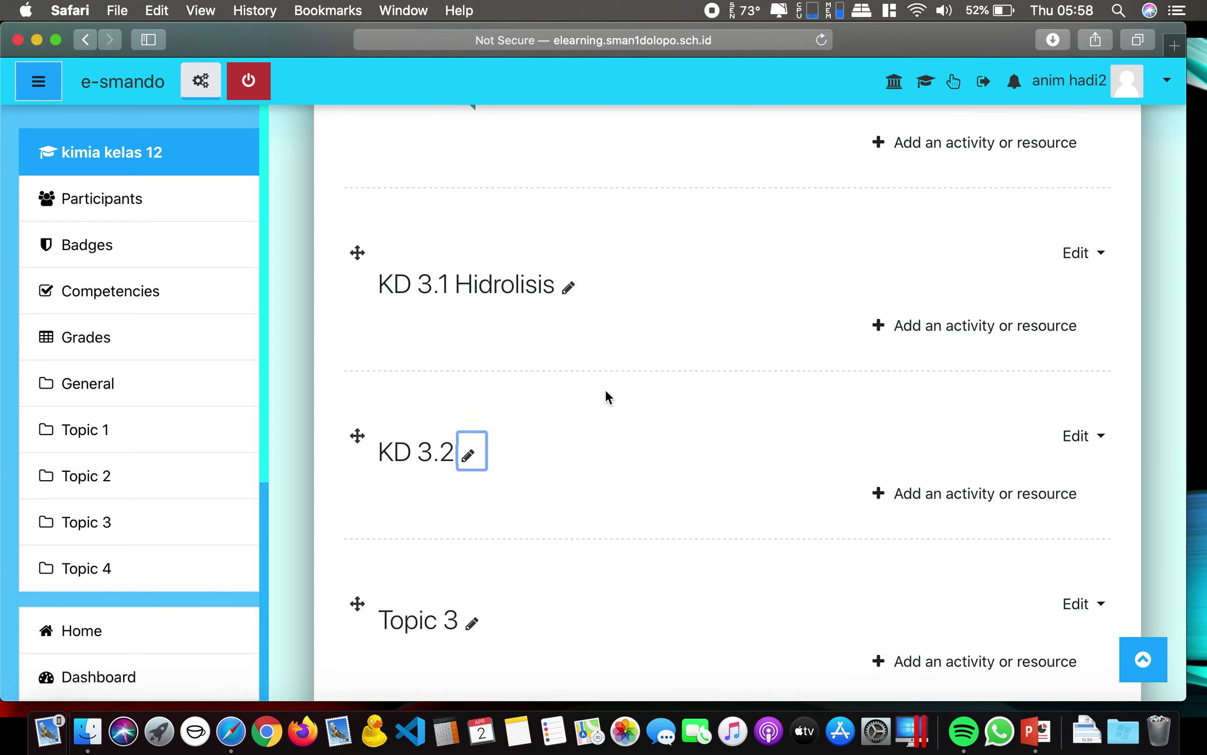